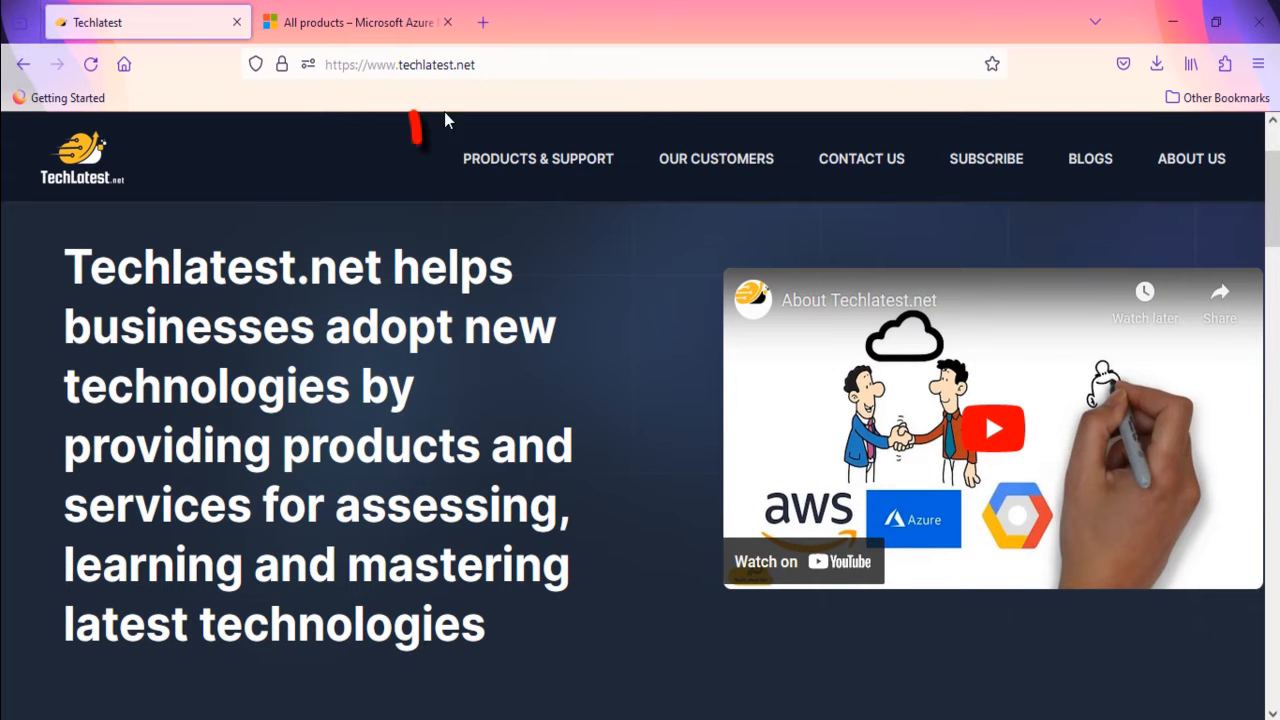
Step: Search the products and support catalogue for "kali gui linux" and open the Kali GUI Linux product page
left_click(540, 166)
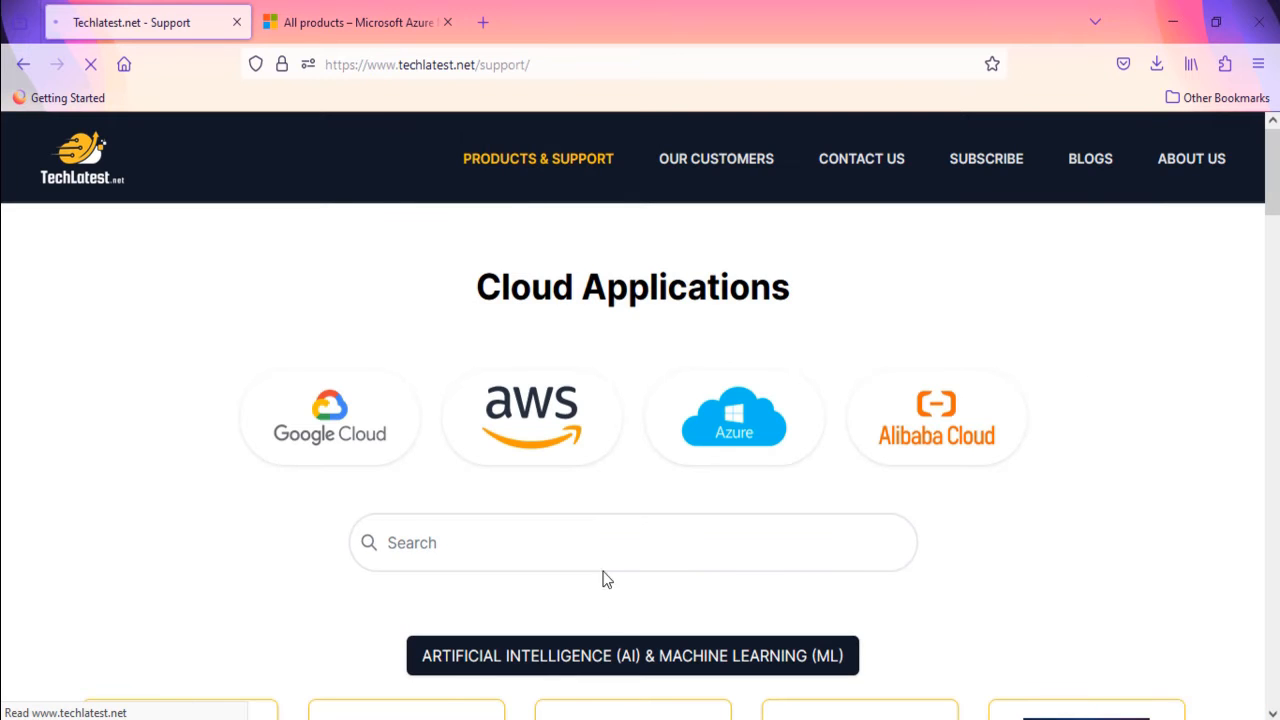
left_click(603, 555)
type("kali gui linux")
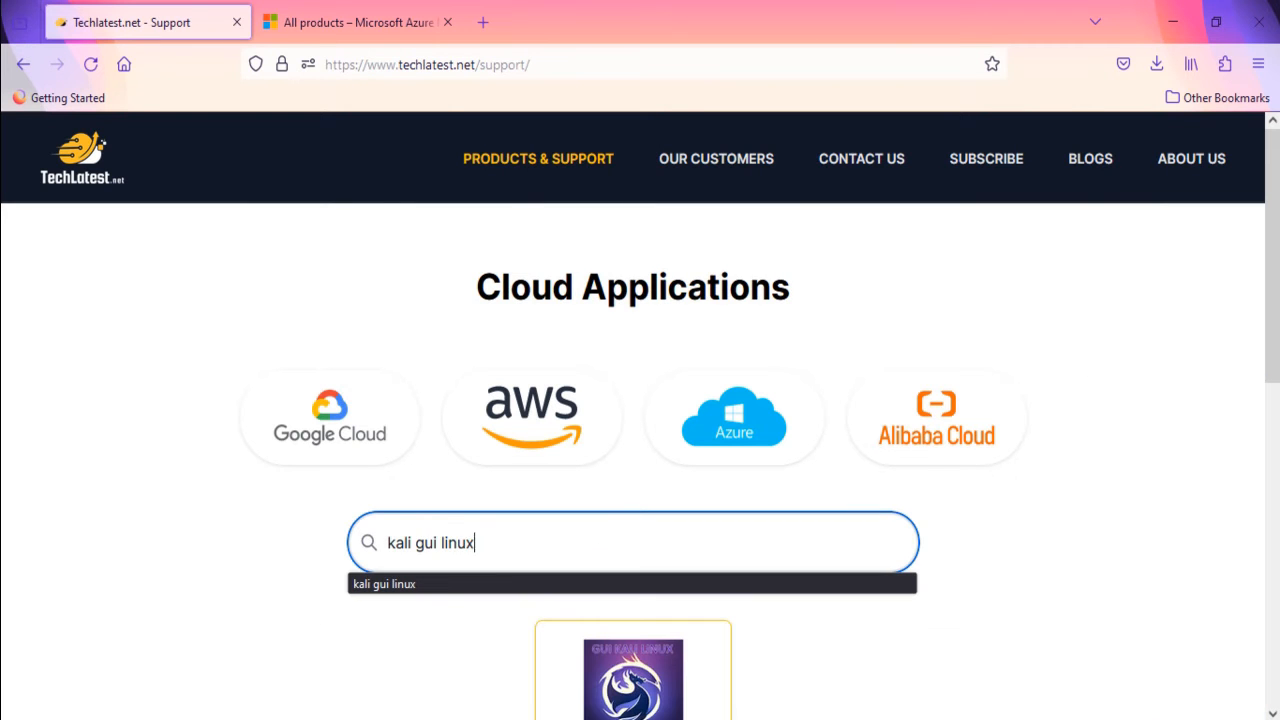
scroll(705, 519, "down", 3)
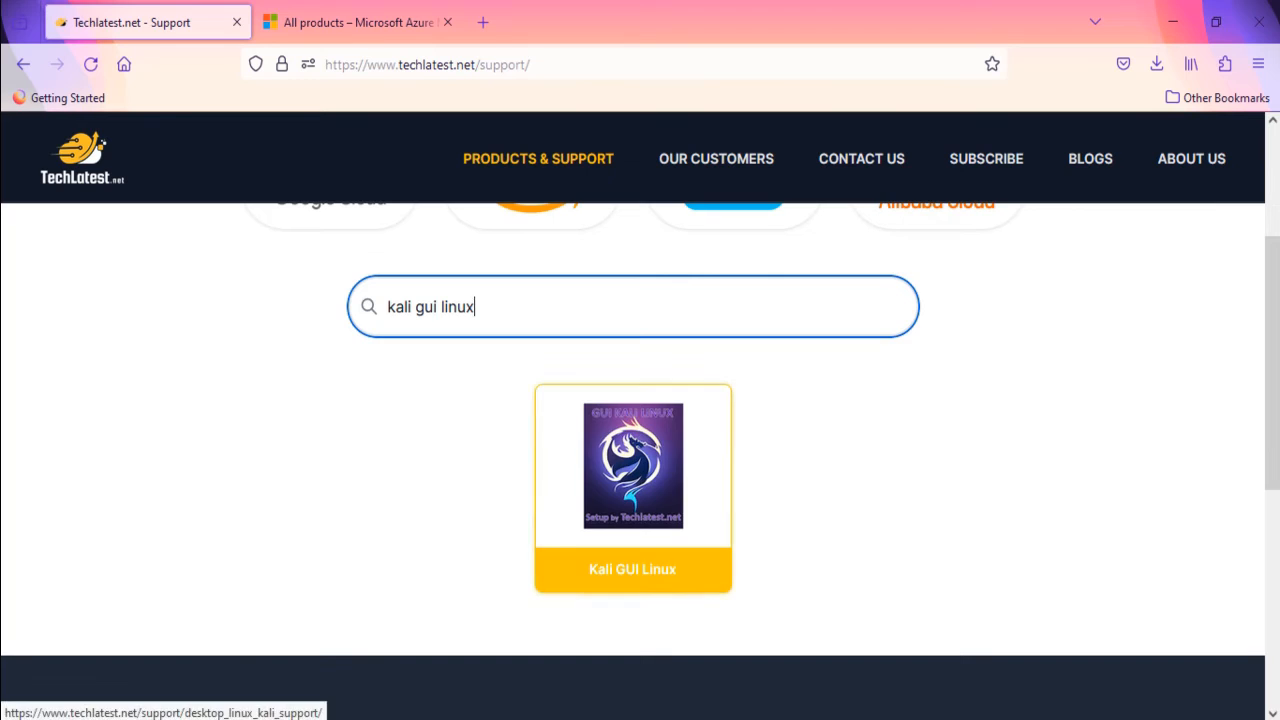
left_click(705, 519)
Step: Review the Kali GUI Linux overview and key features, and launch the product's Azure Marketplace listing
scroll(582, 494, "down", 5)
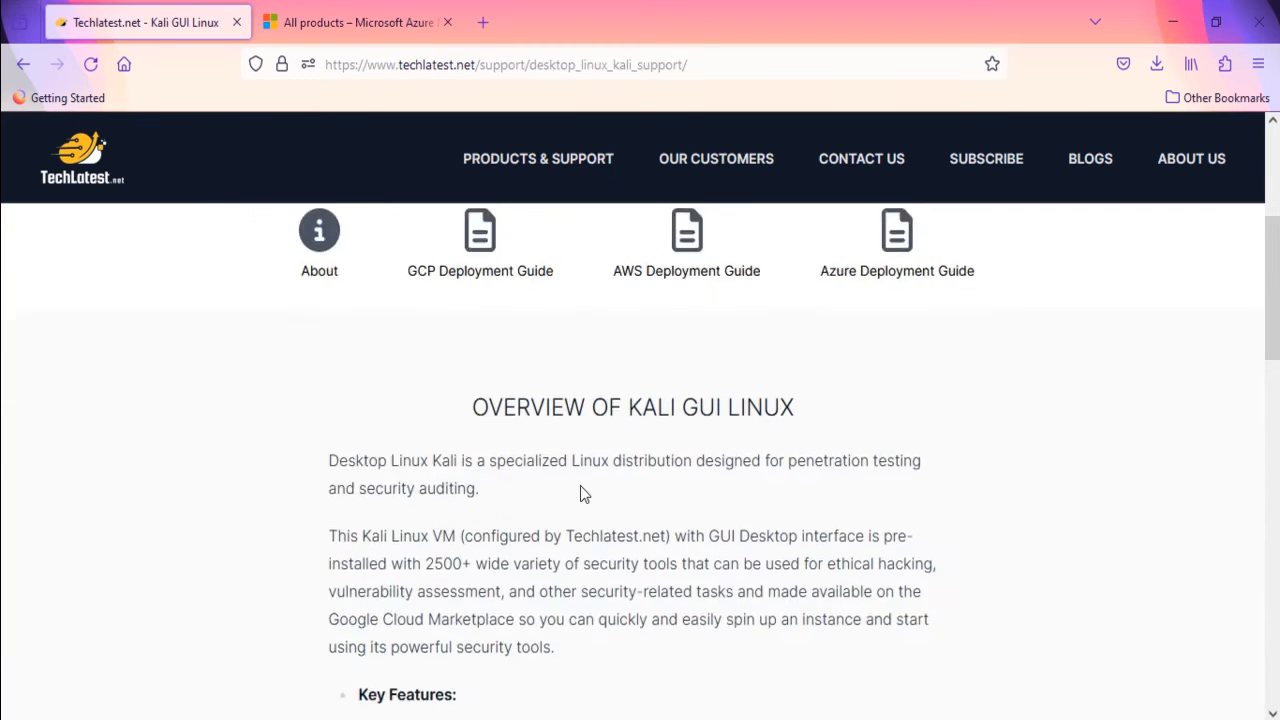
scroll(584, 494, "down", 8)
scroll(582, 487, "up", 4)
scroll(582, 487, "up", 8)
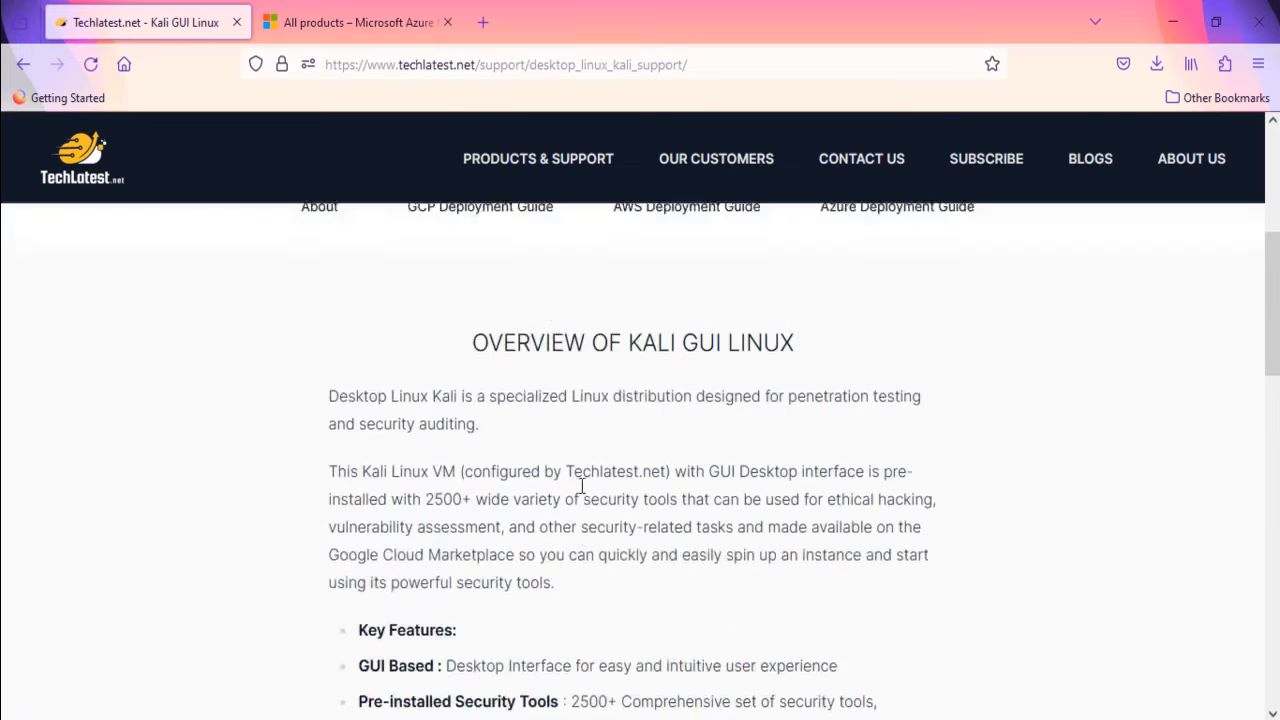
scroll(582, 494, "up", 3)
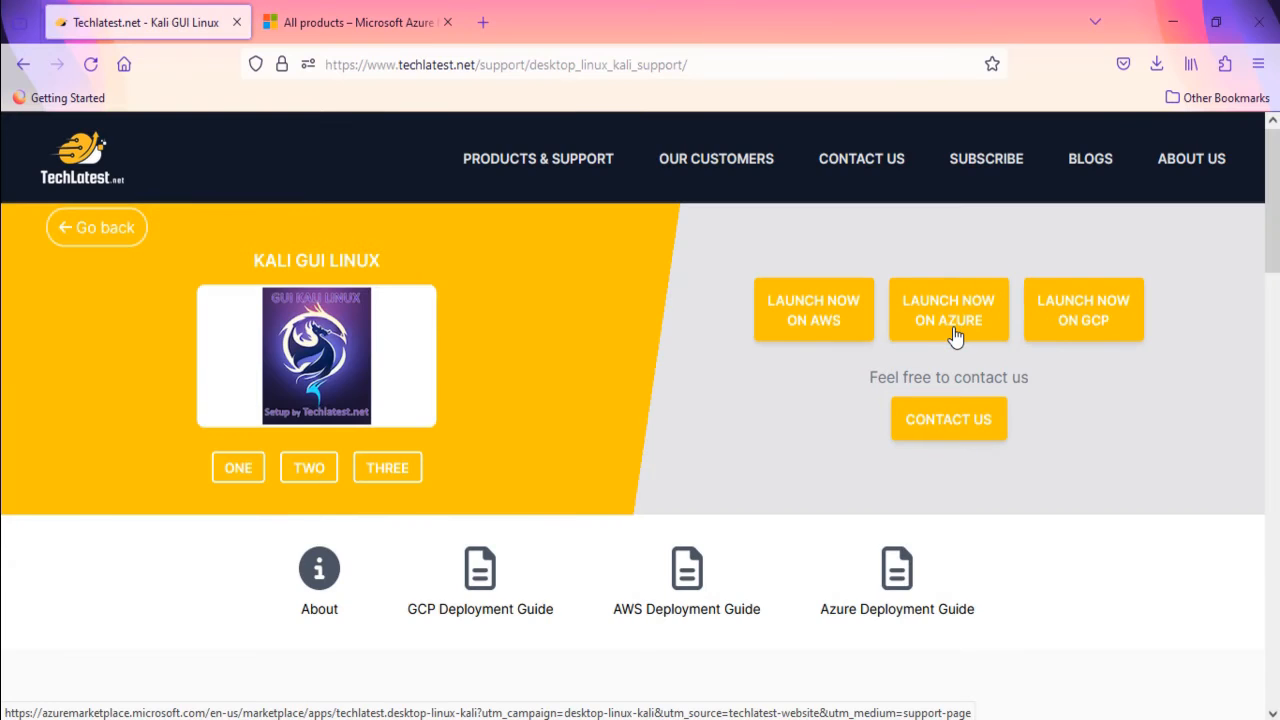
left_click(955, 336)
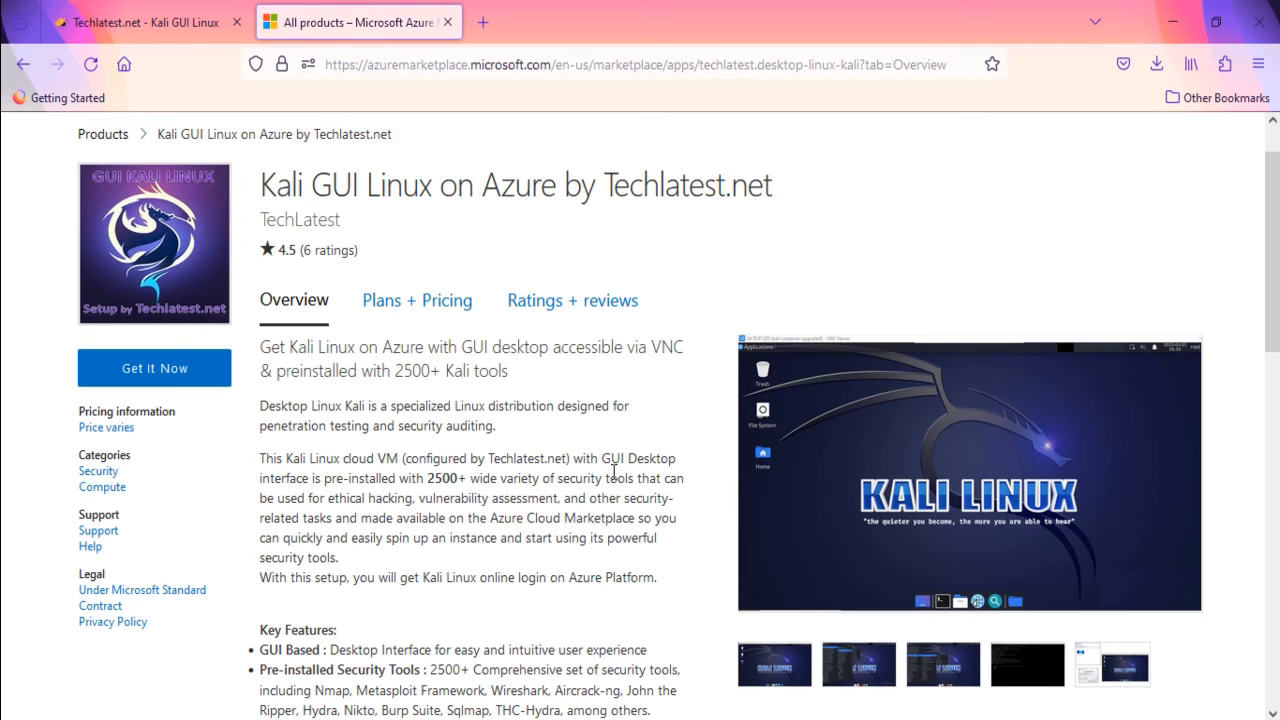
Step: Read through the marketplace listing's overview, from the key features to the Learn more section
scroll(614, 472, "down", 5)
scroll(614, 478, "down", 4)
scroll(614, 472, "down", 2)
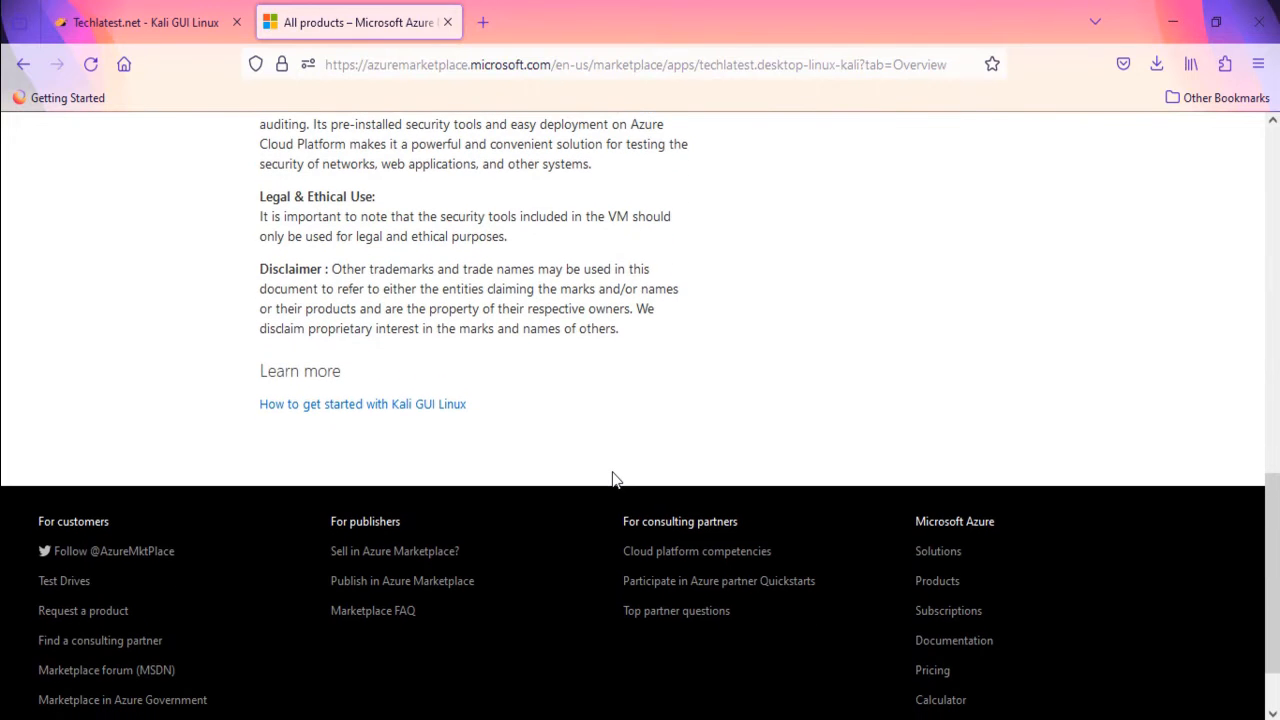
scroll(614, 478, "up", 15)
Step: Examine the listing's software plan details and its pricing by virtual machine instance
left_click(440, 366)
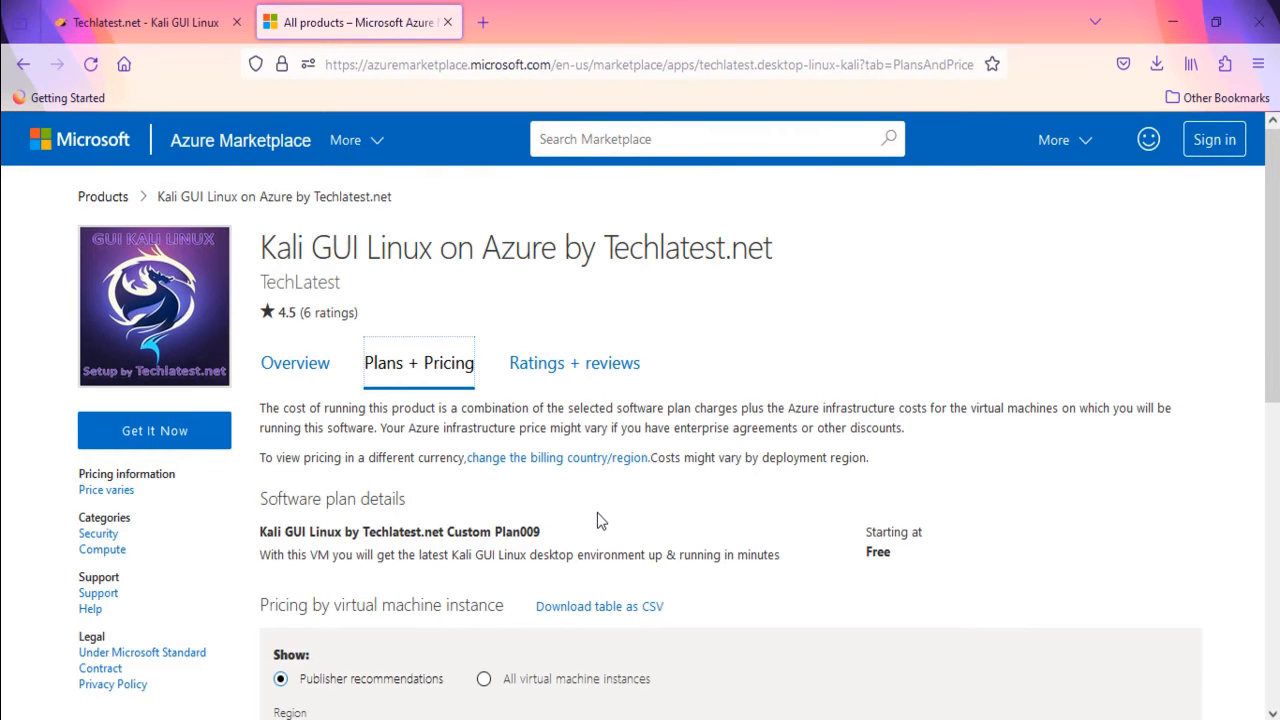
scroll(597, 512, "down", 2)
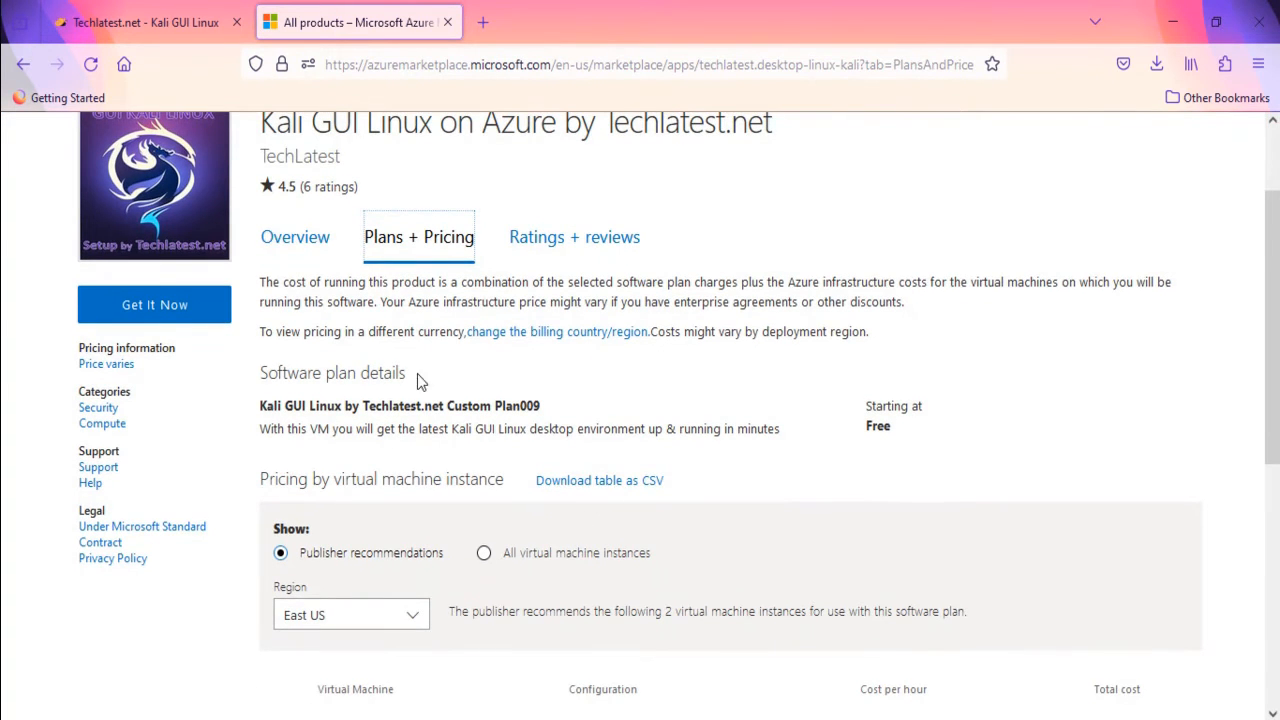
scroll(800, 511, "down", 1)
scroll(800, 511, "down", 3)
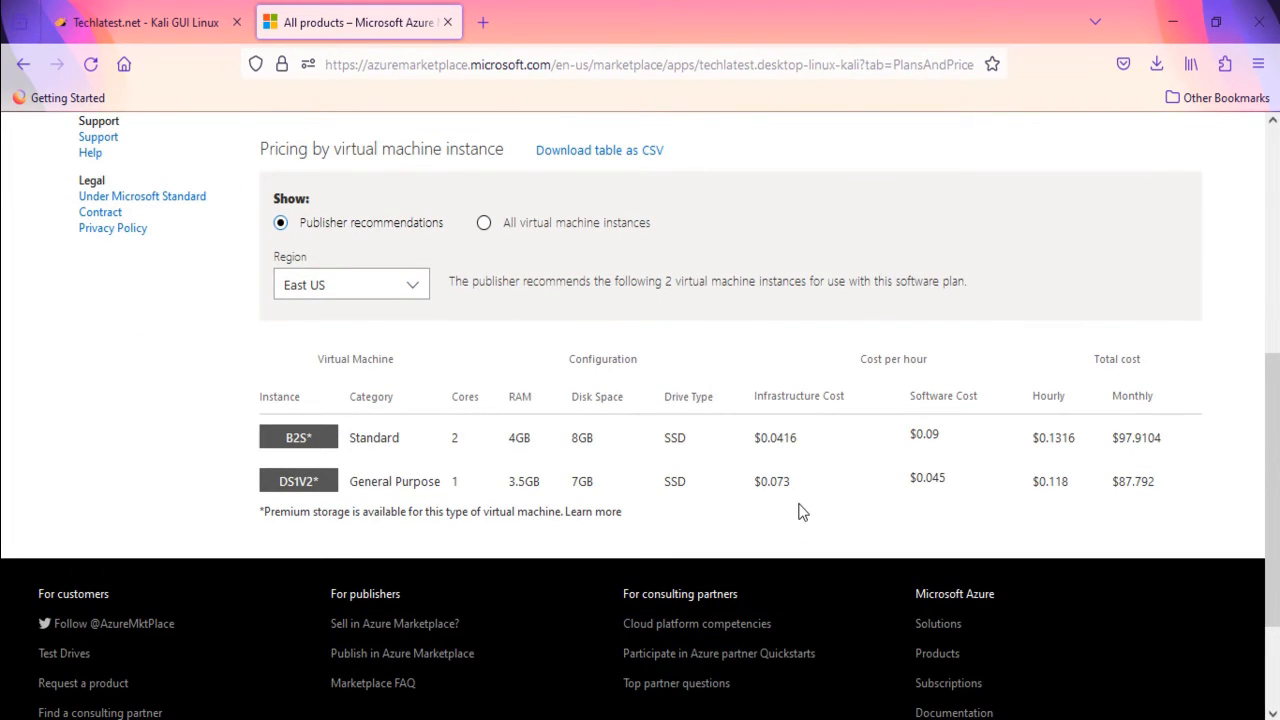
scroll(406, 235, "up", 5)
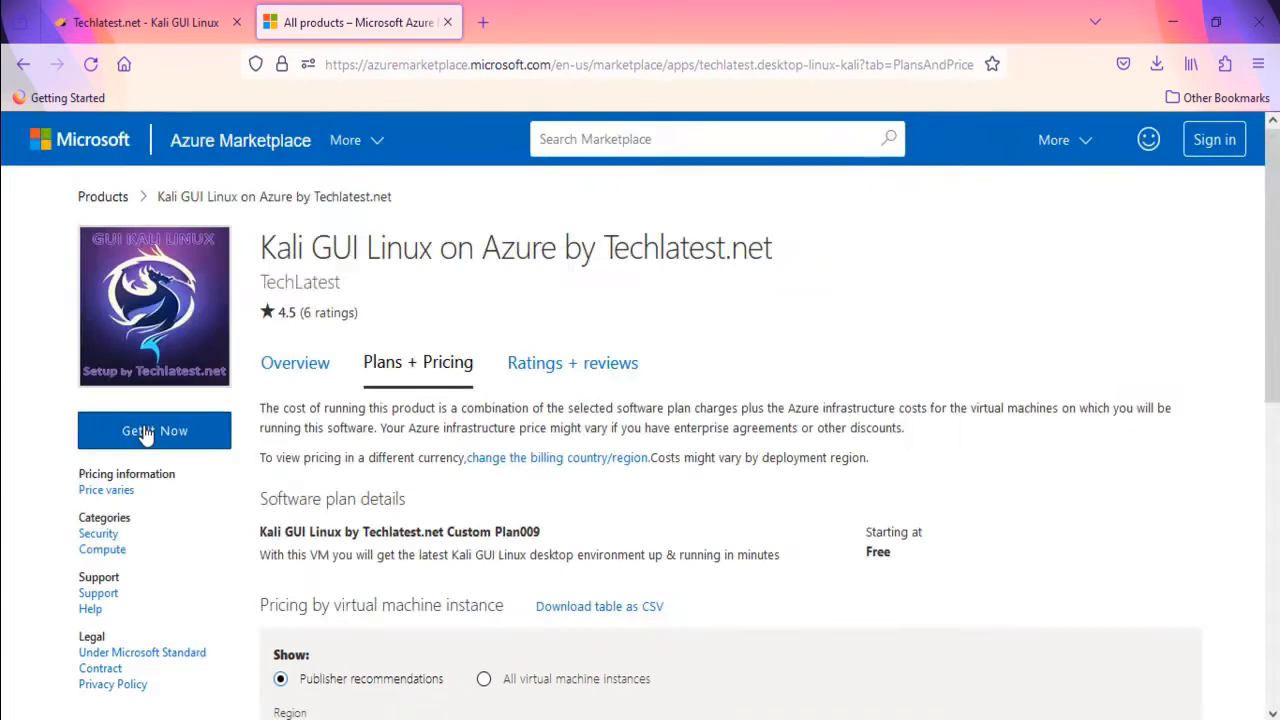
Step: Get the Kali GUI Linux app, accept the contact-sharing terms, and start creating its virtual machine in the Azure portal
left_click(142, 431)
left_click(509, 488)
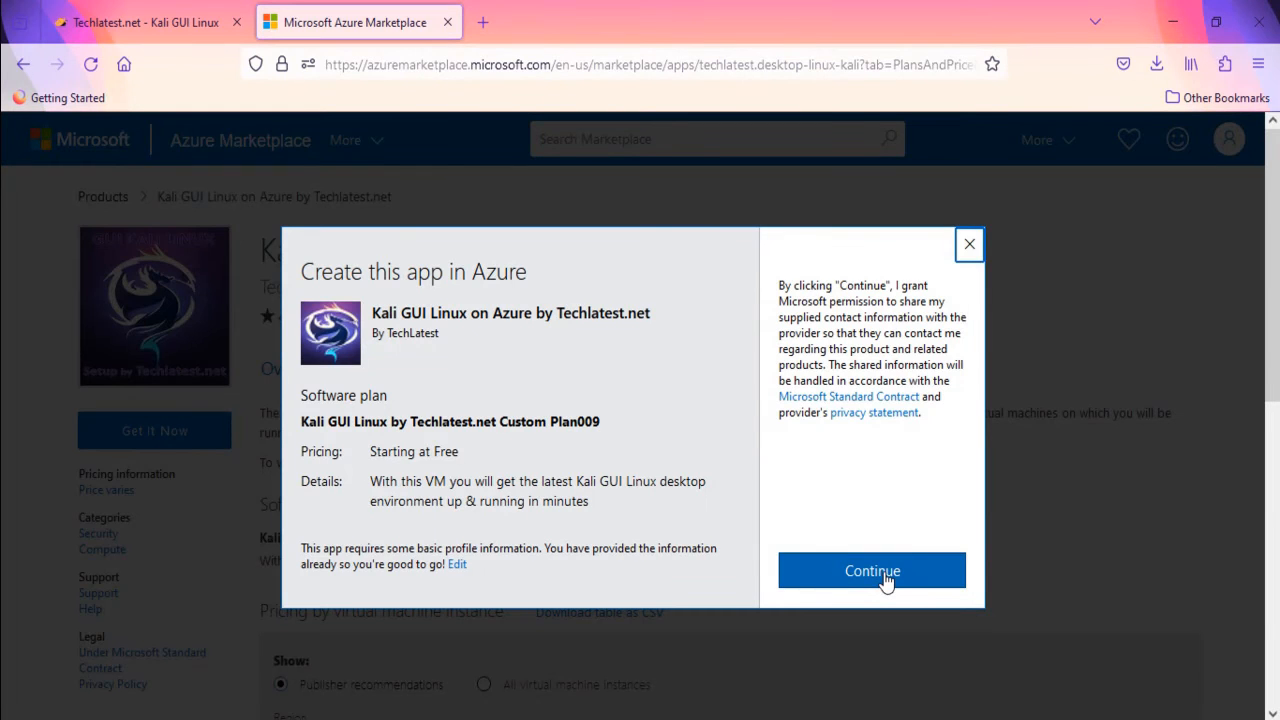
left_click(885, 580)
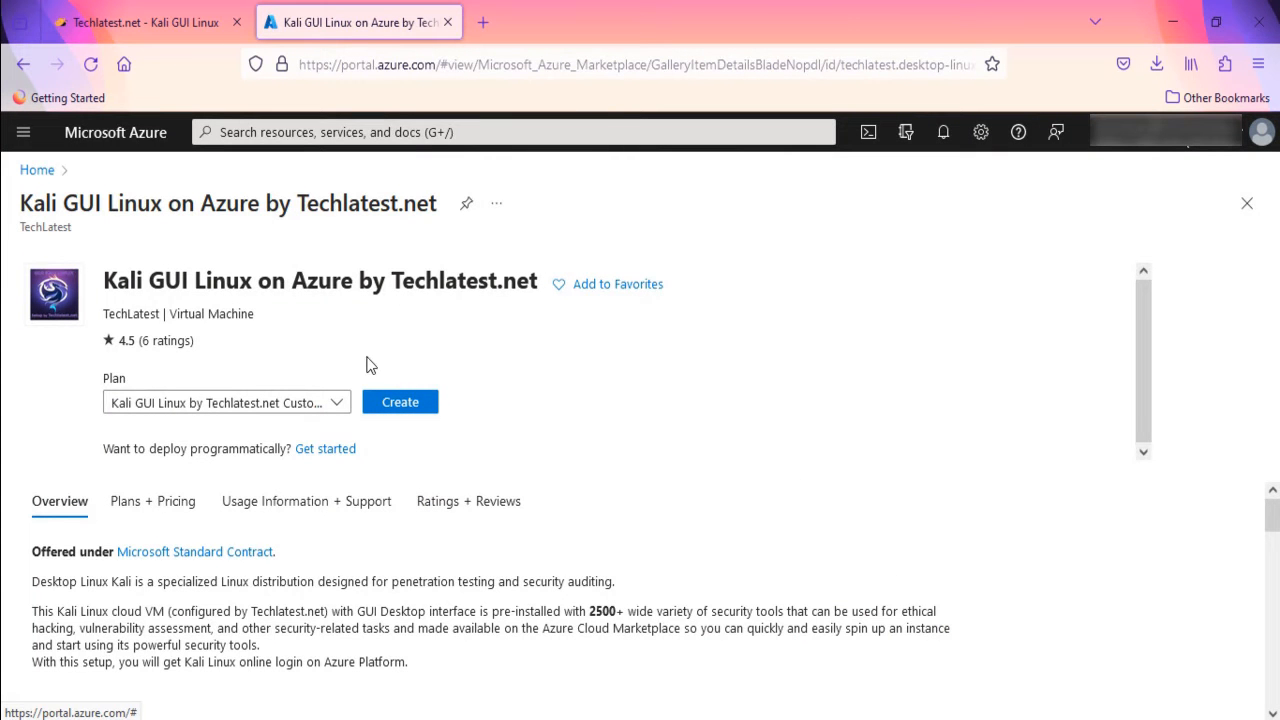
left_click(403, 410)
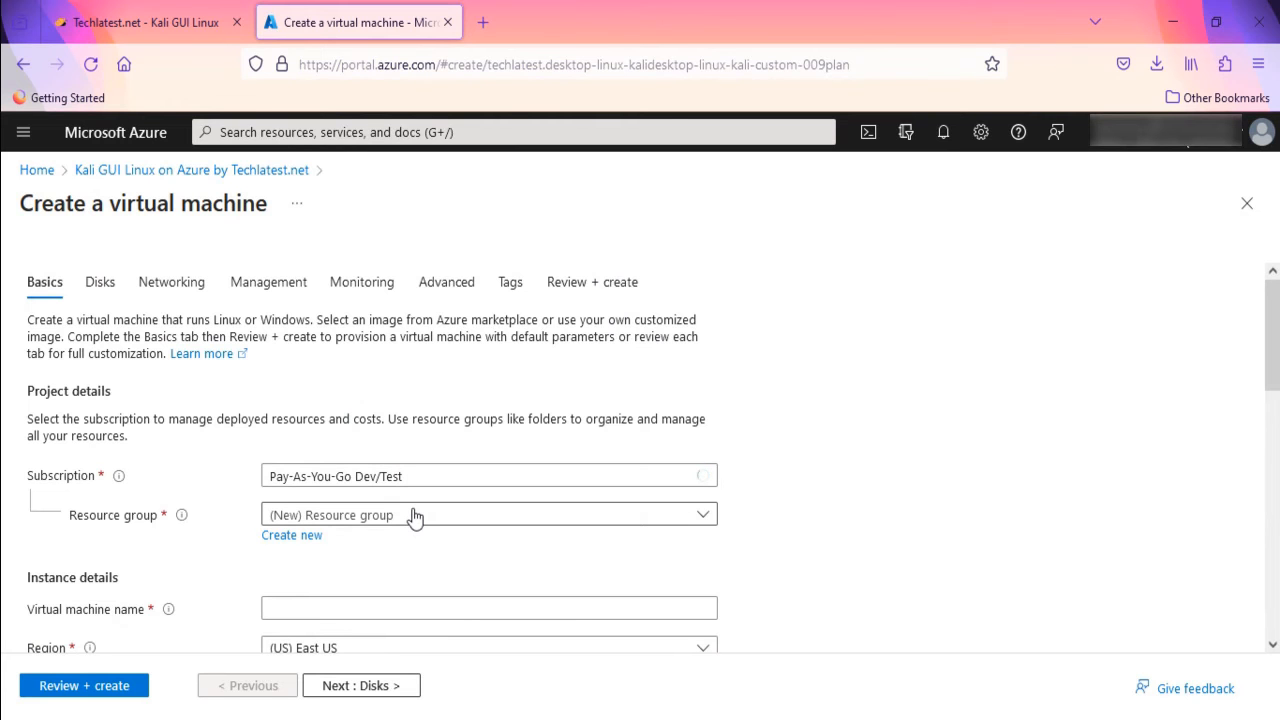
Step: Create a new resource group named kali-linux-demo for the virtual machine
scroll(414, 516, "down", 3)
scroll(414, 512, "up", 2)
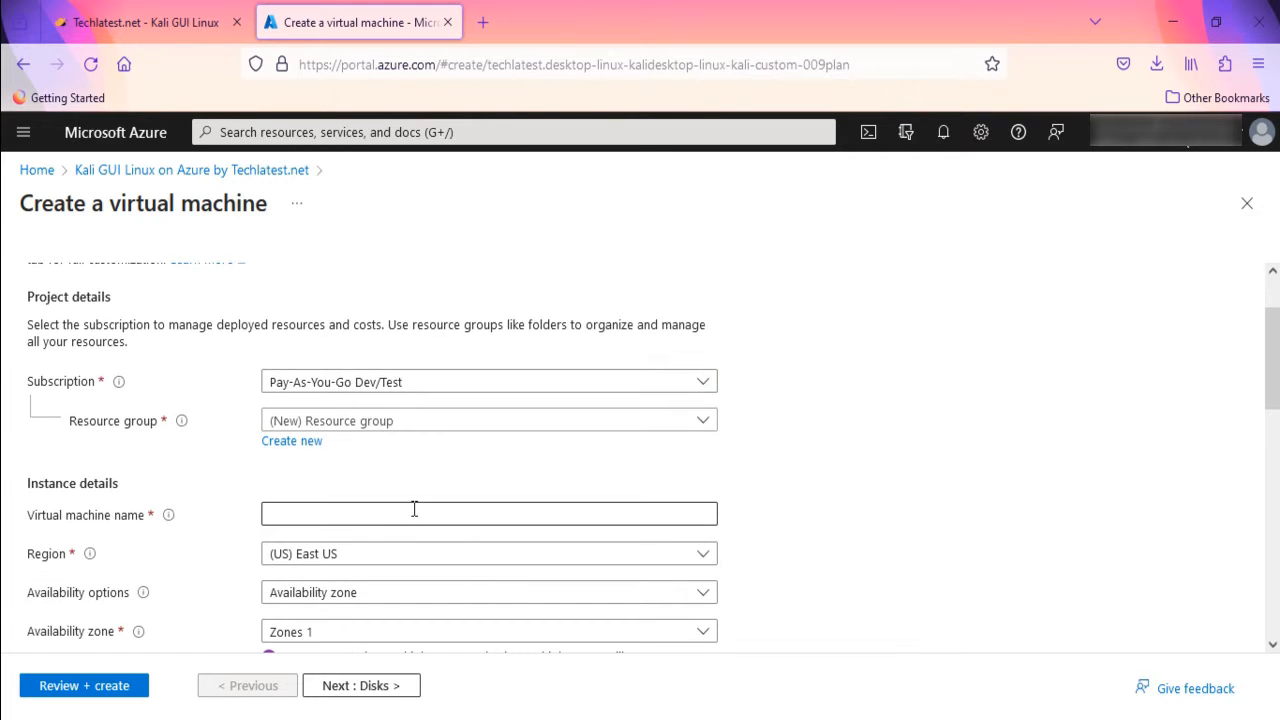
left_click(298, 445)
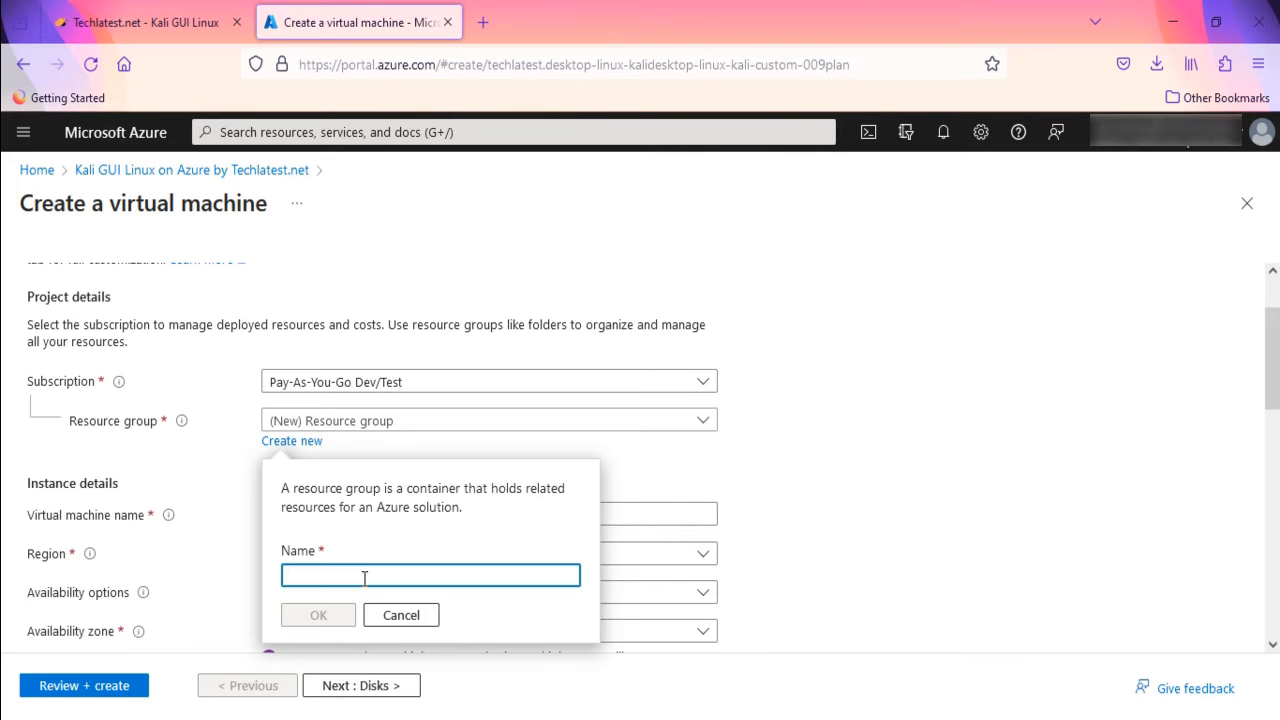
type("kali-linux-demo")
left_click(317, 617)
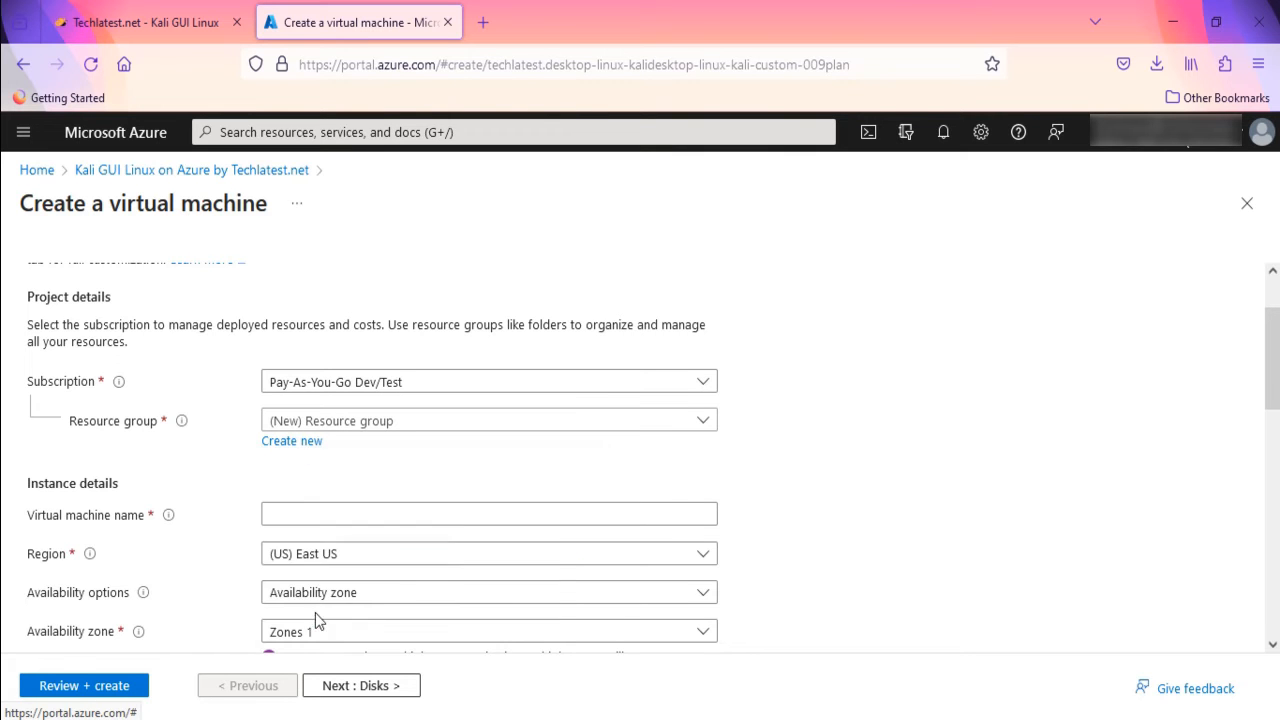
Step: Name the virtual machine kali-linux-demo and place it in (US) East US with no infrastructure redundancy required
left_click(385, 514)
type("kali-linux-demo")
scroll(362, 513, "down", 3)
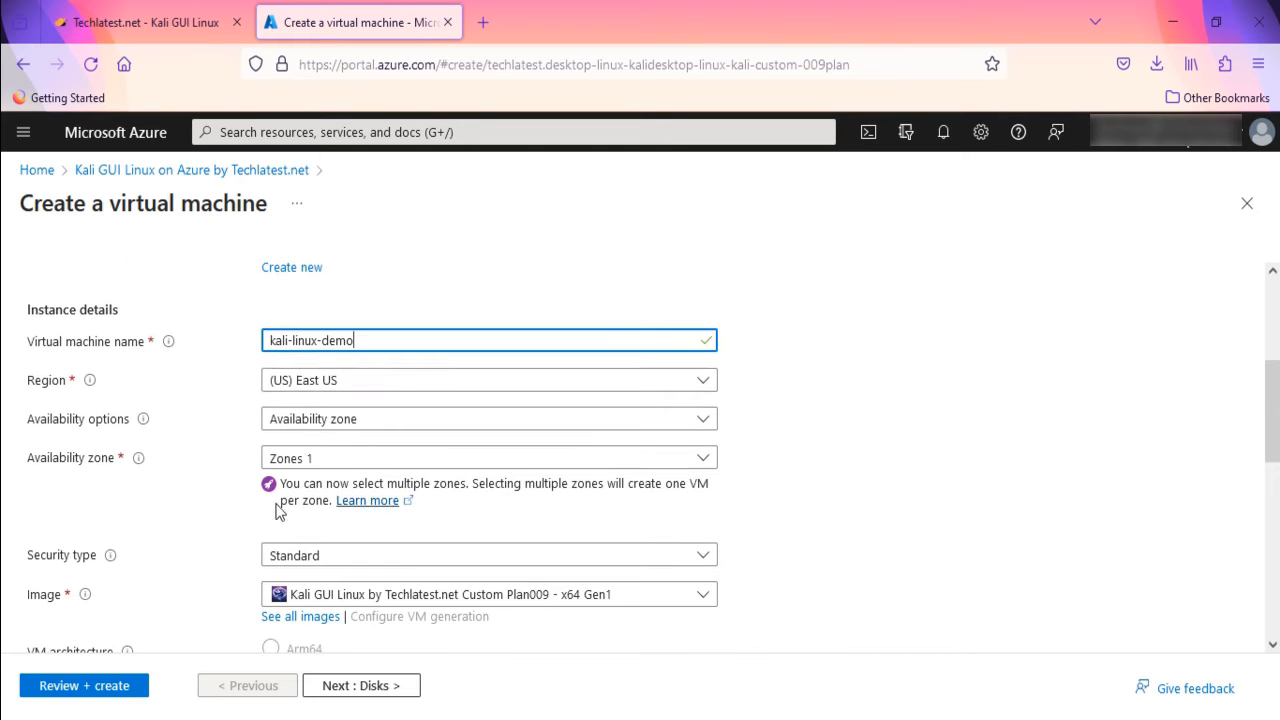
left_click(356, 386)
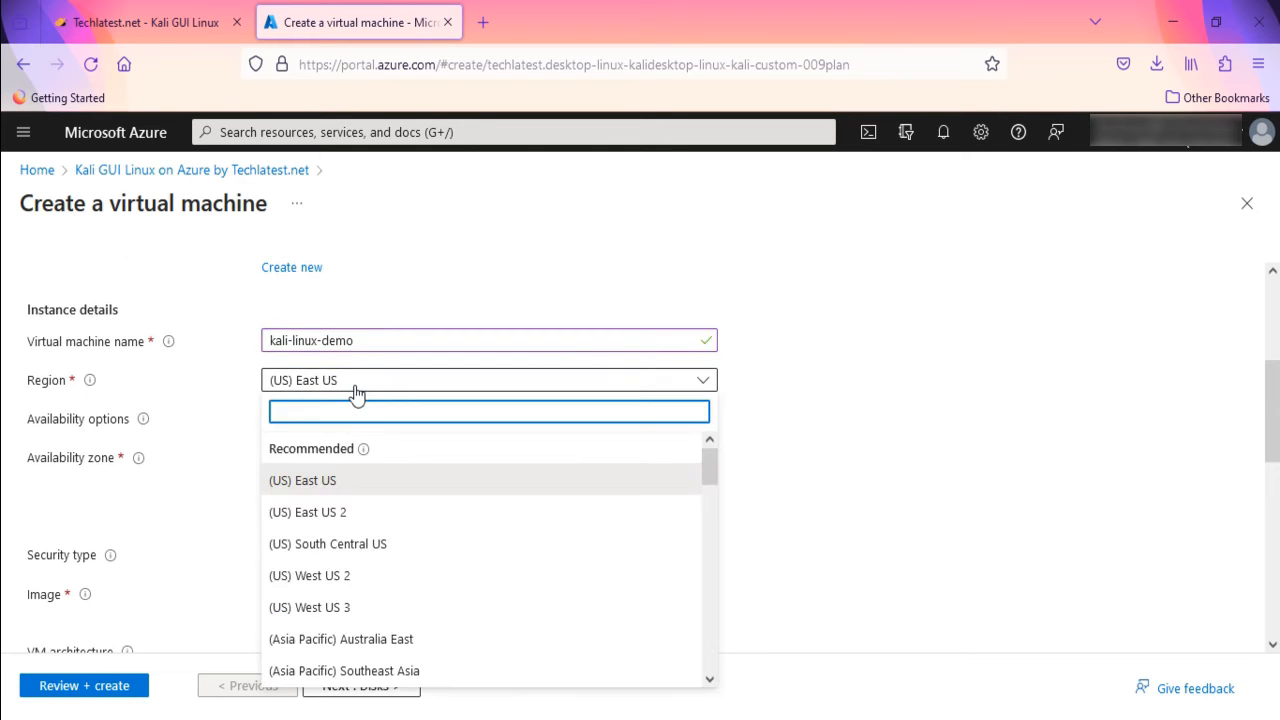
left_click(342, 479)
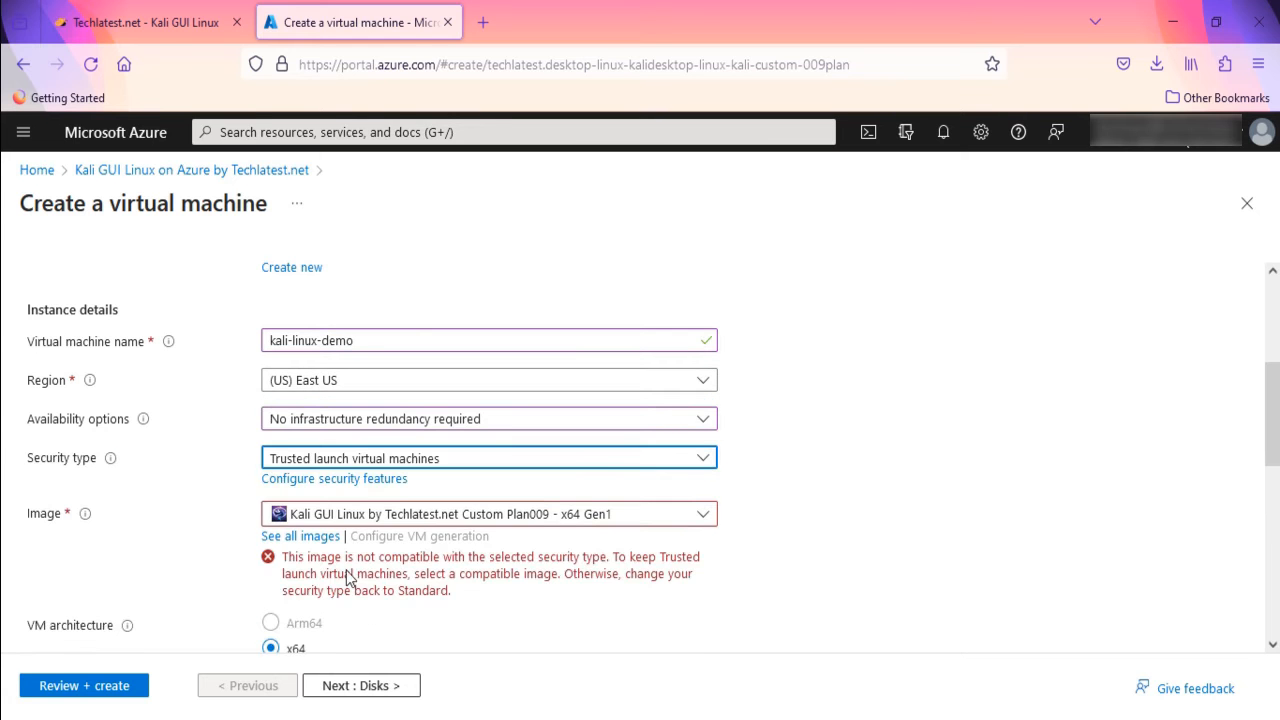
Step: Set the virtual machine's security type to Standard so it suits the Kali GUI Linux x64 Gen1 image
scroll(695, 596, "down", 1)
scroll(697, 597, "down", 2)
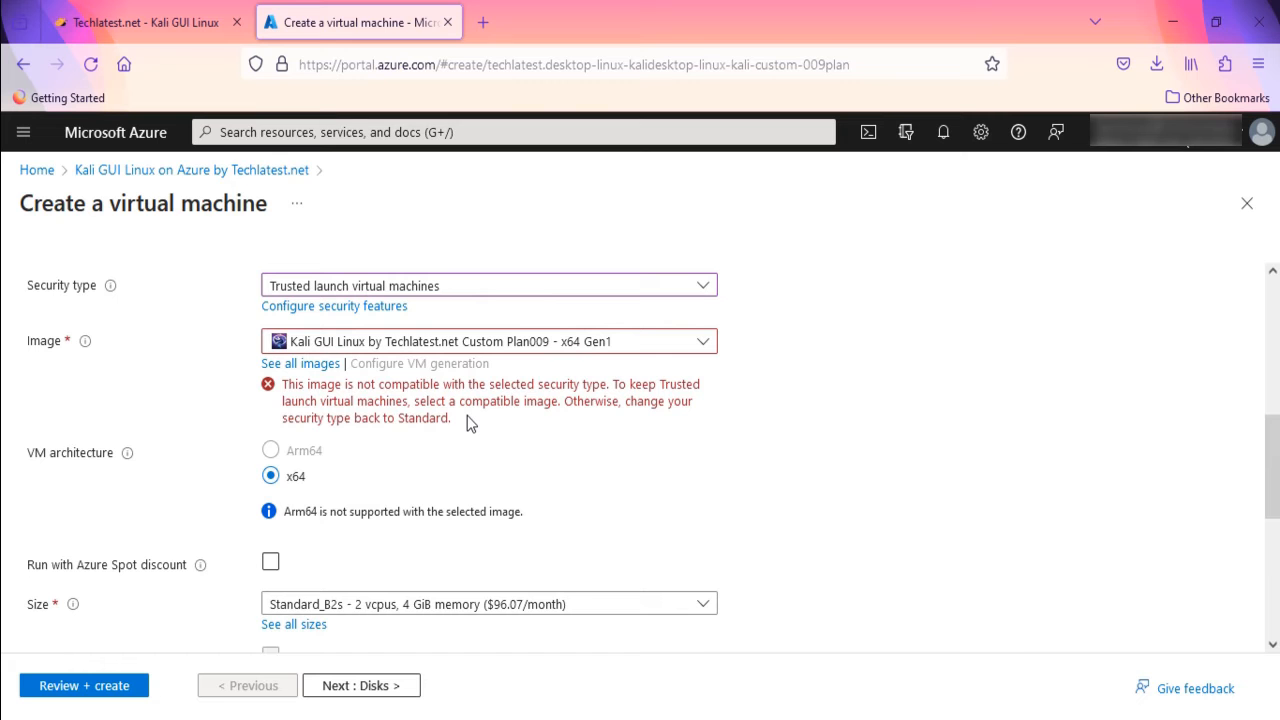
scroll(467, 421, "up", 3)
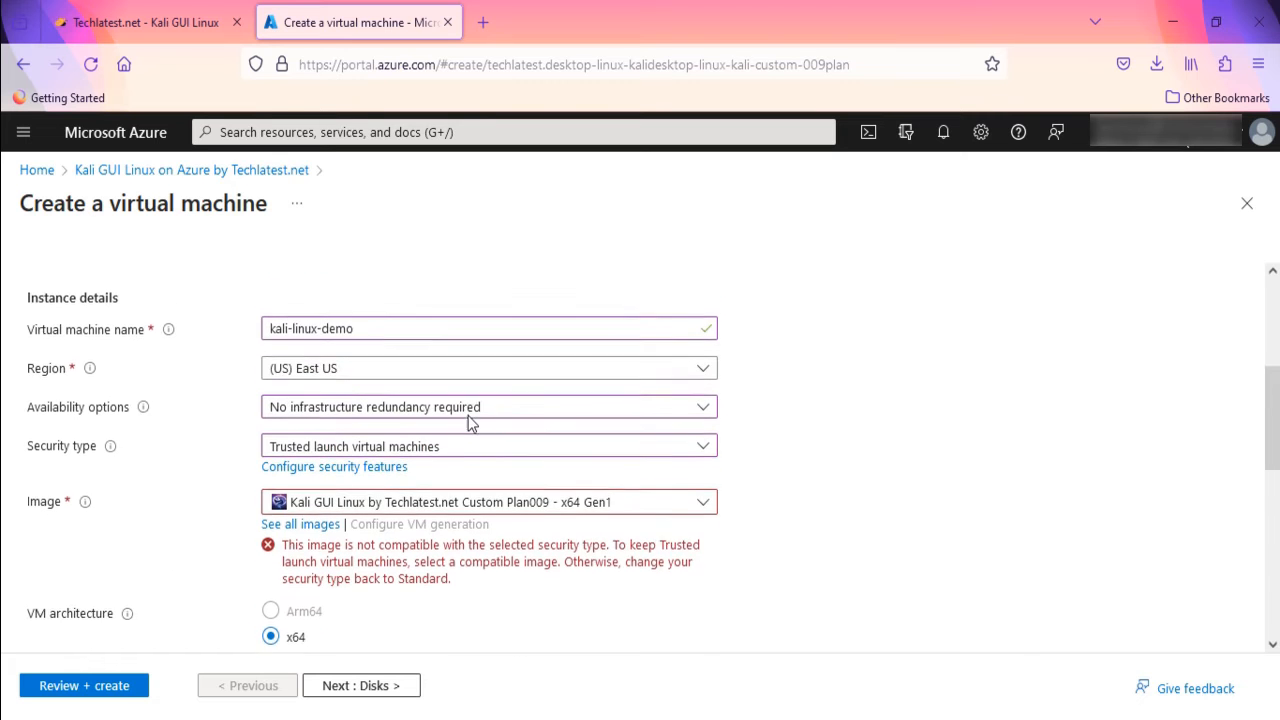
scroll(470, 421, "down", 4)
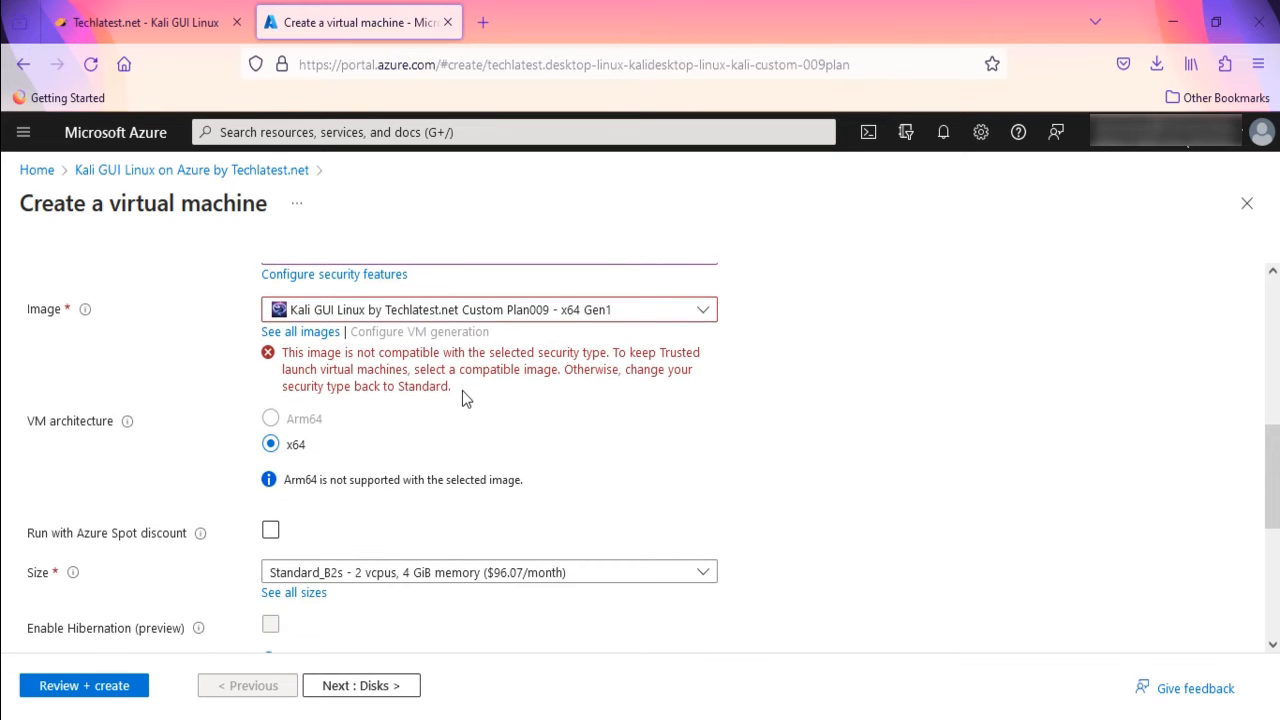
scroll(302, 362, "up", 2)
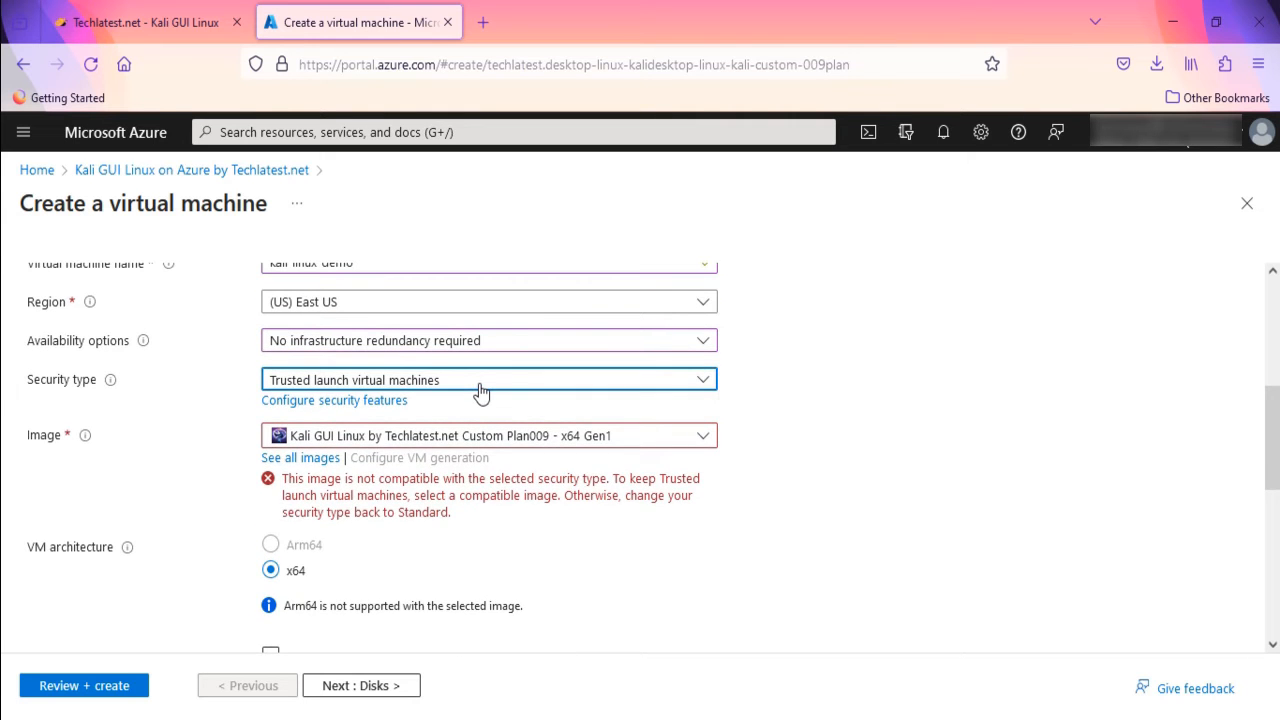
left_click(477, 383)
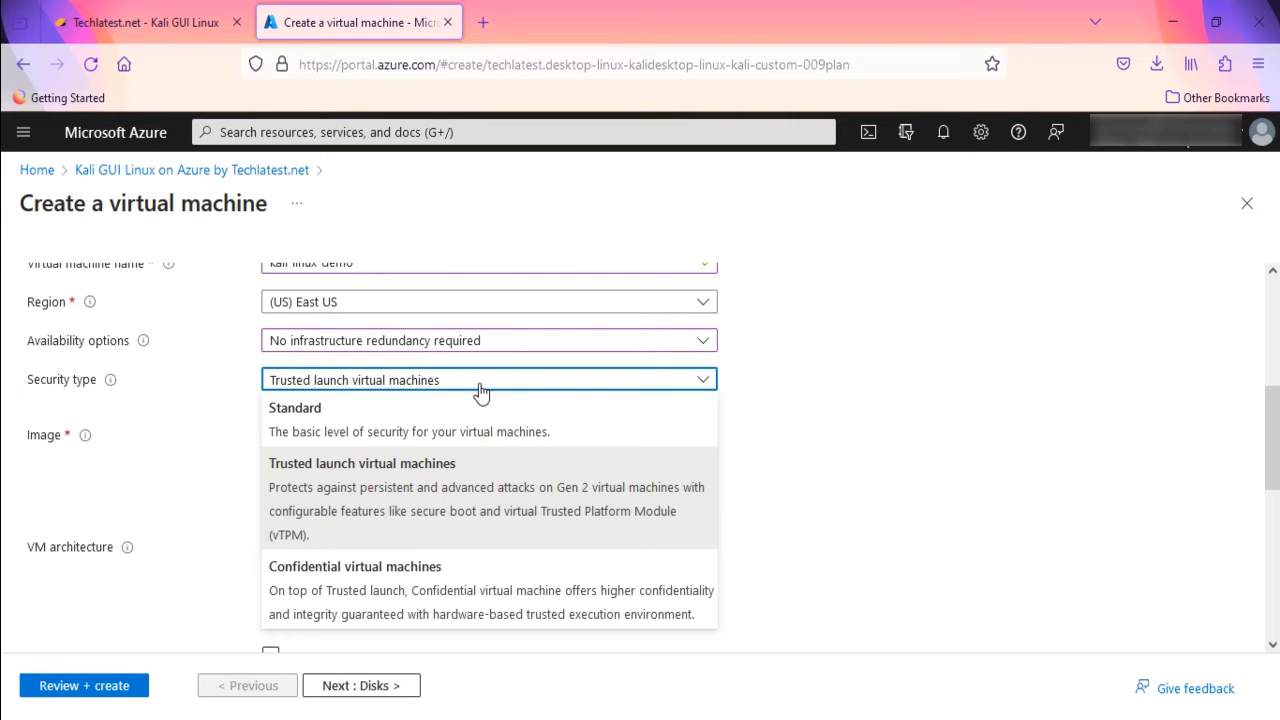
left_click(353, 428)
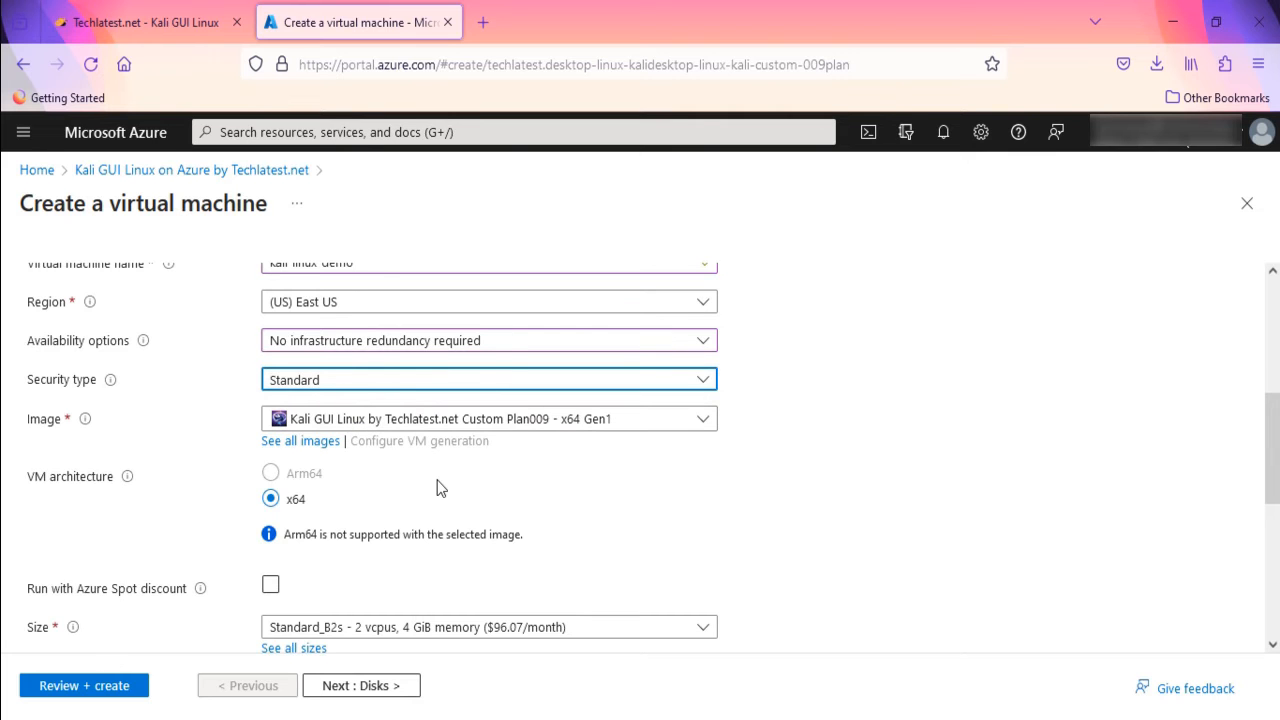
Step: Choose the recently used Standard_B2s size with 2 vcpus and 4 GiB memory for the virtual machine
scroll(437, 481, "down", 4)
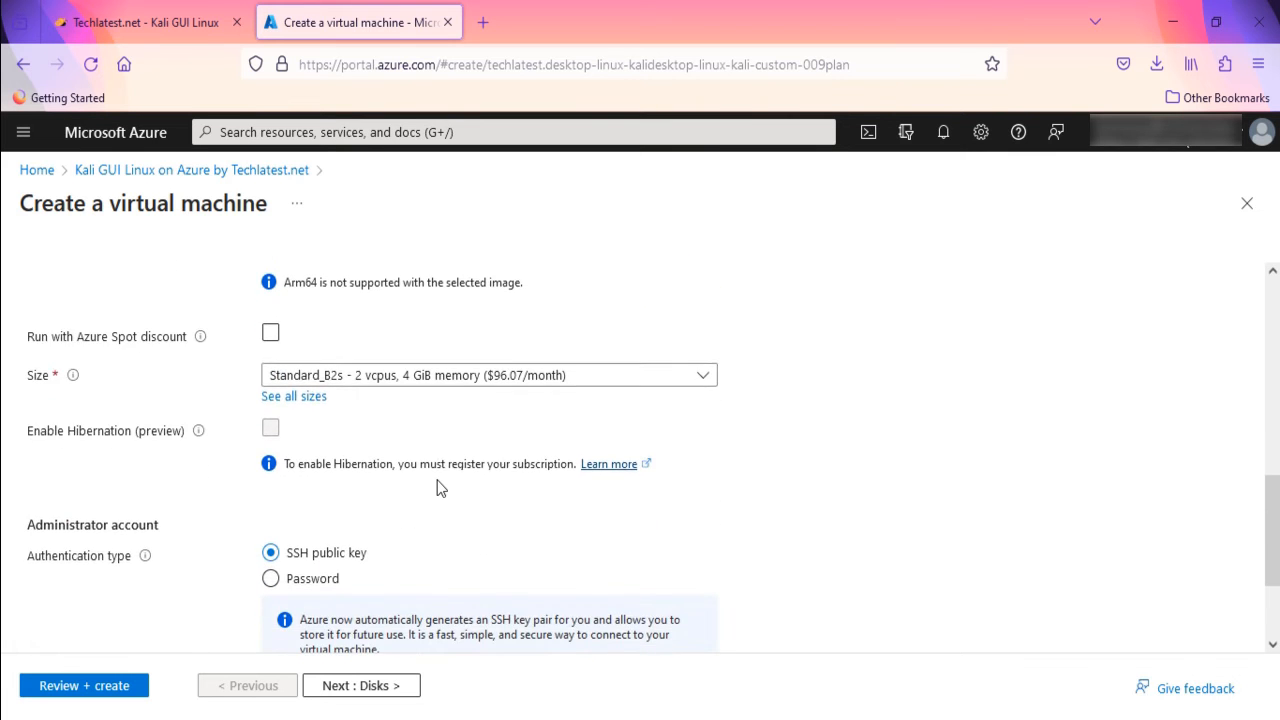
left_click(606, 380)
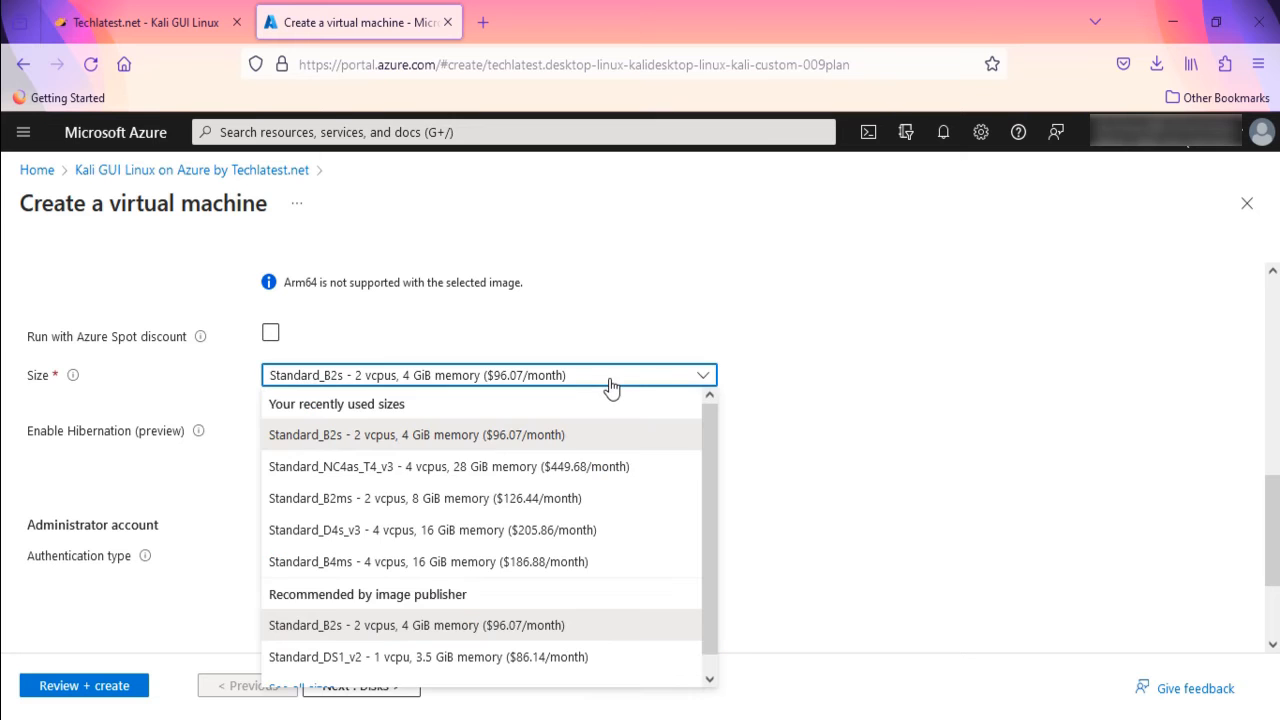
left_click(457, 444)
Step: Use password authentication for the administrator account, with username ubuntu, and enter and confirm the account password
scroll(532, 430, "down", 2)
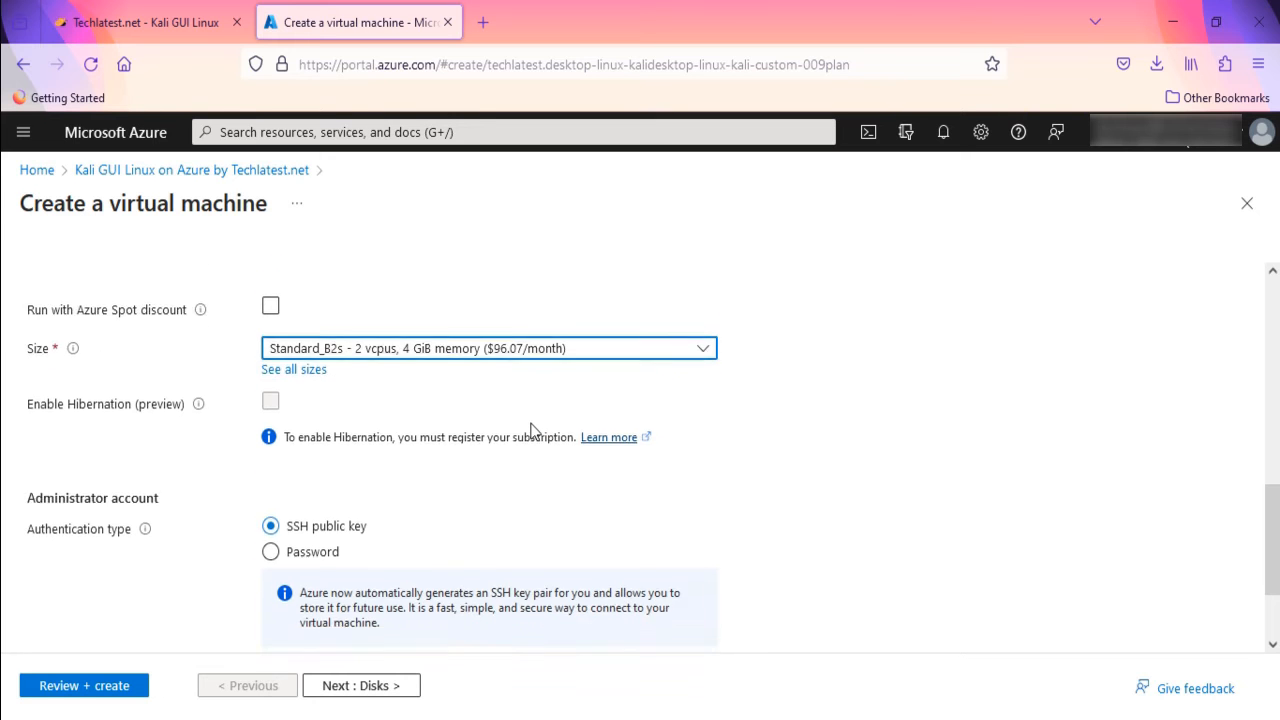
left_click(271, 428)
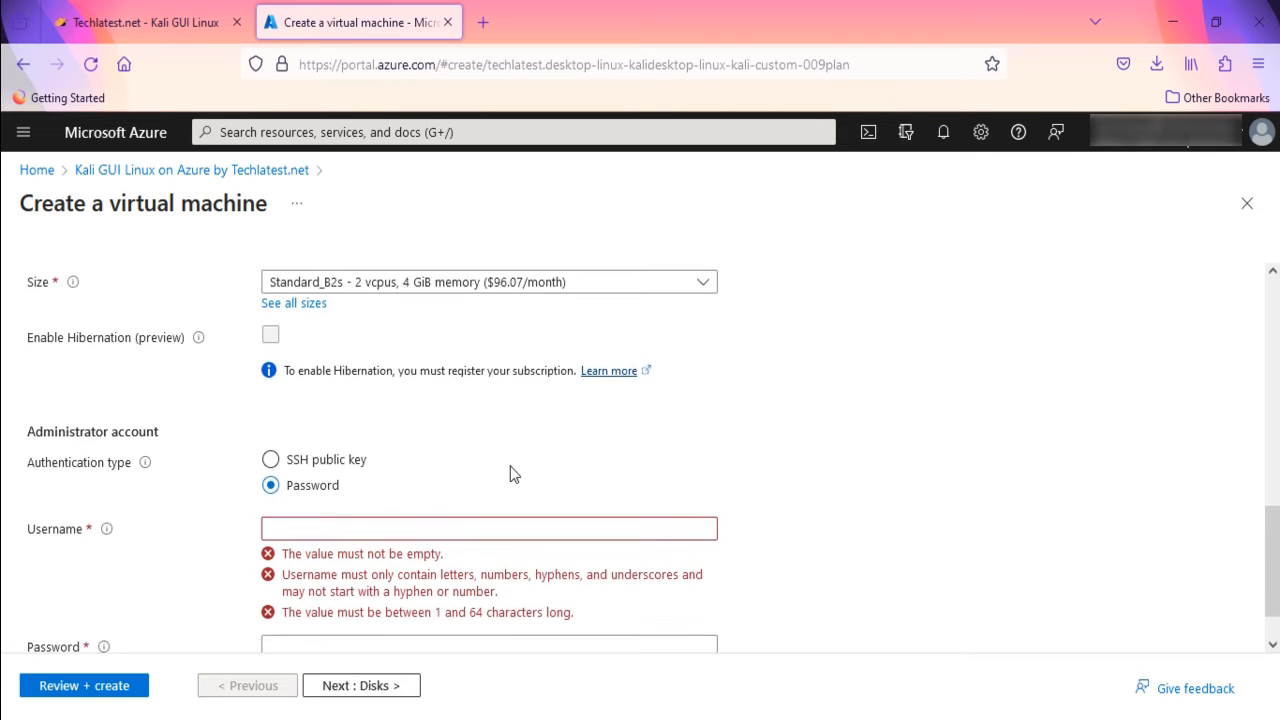
left_click(507, 469)
type("ubuntu")
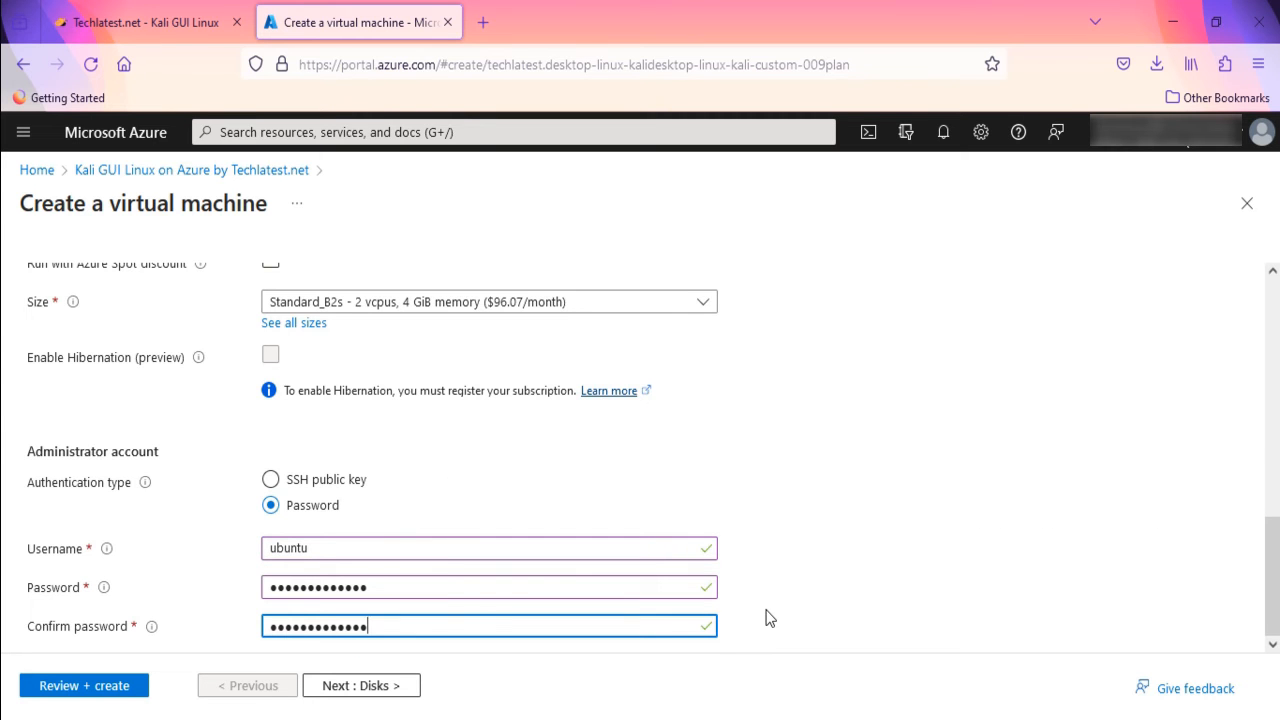
Step: Proceed to the disk settings and check the available OS disk sizes, keeping Image default (60 GiB)
left_click(310, 688)
scroll(434, 494, "down", 3)
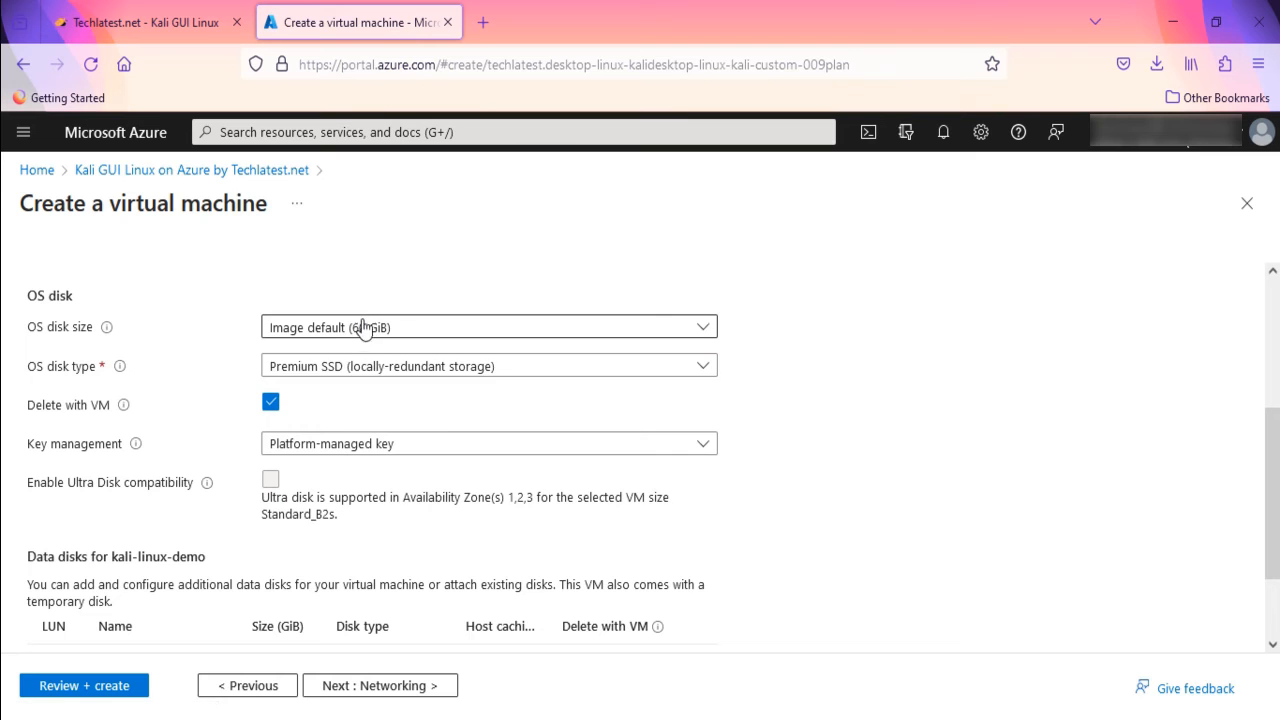
left_click(445, 334)
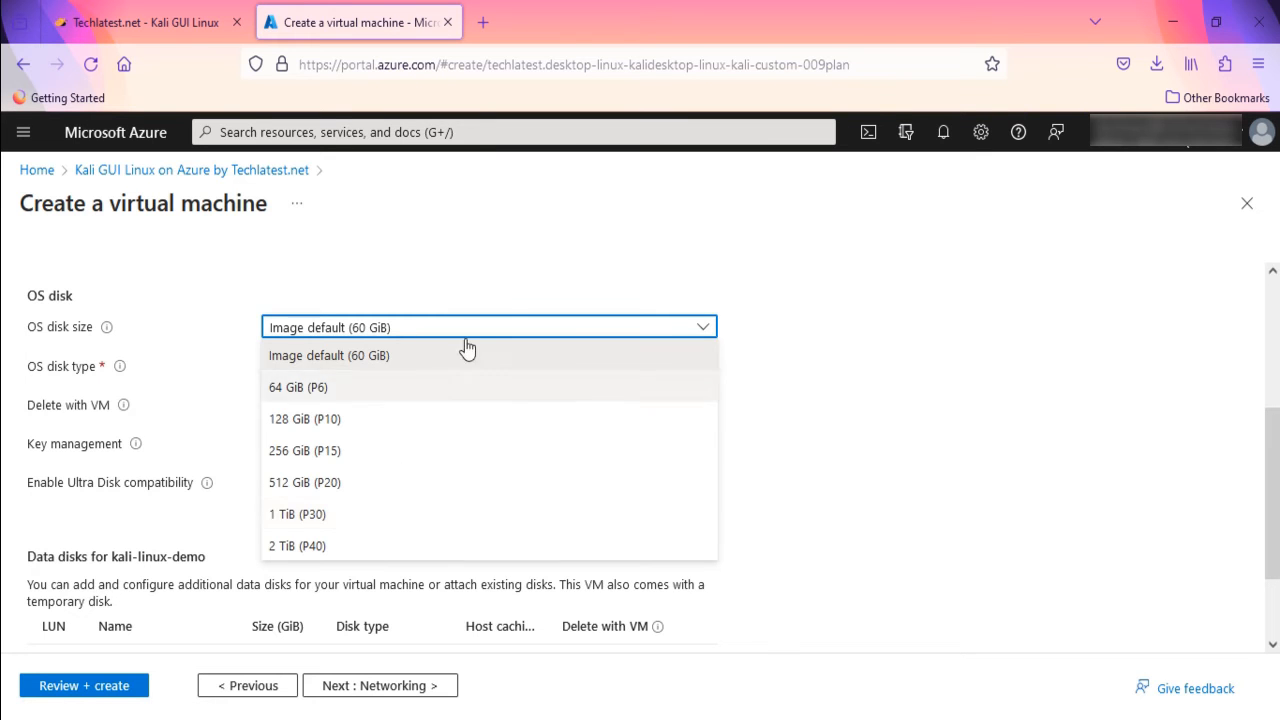
left_click(486, 280)
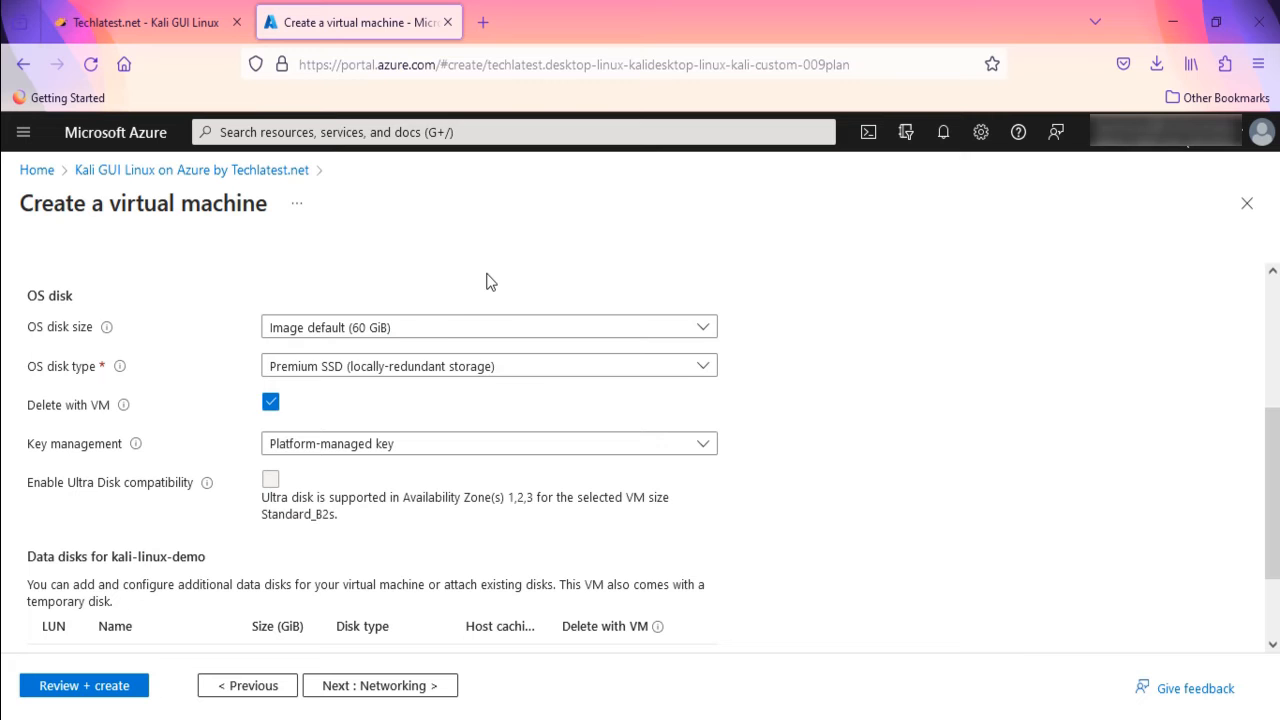
Step: Set the OS disk type to Standard HDD with locally-redundant storage and proceed to the networking settings
left_click(535, 368)
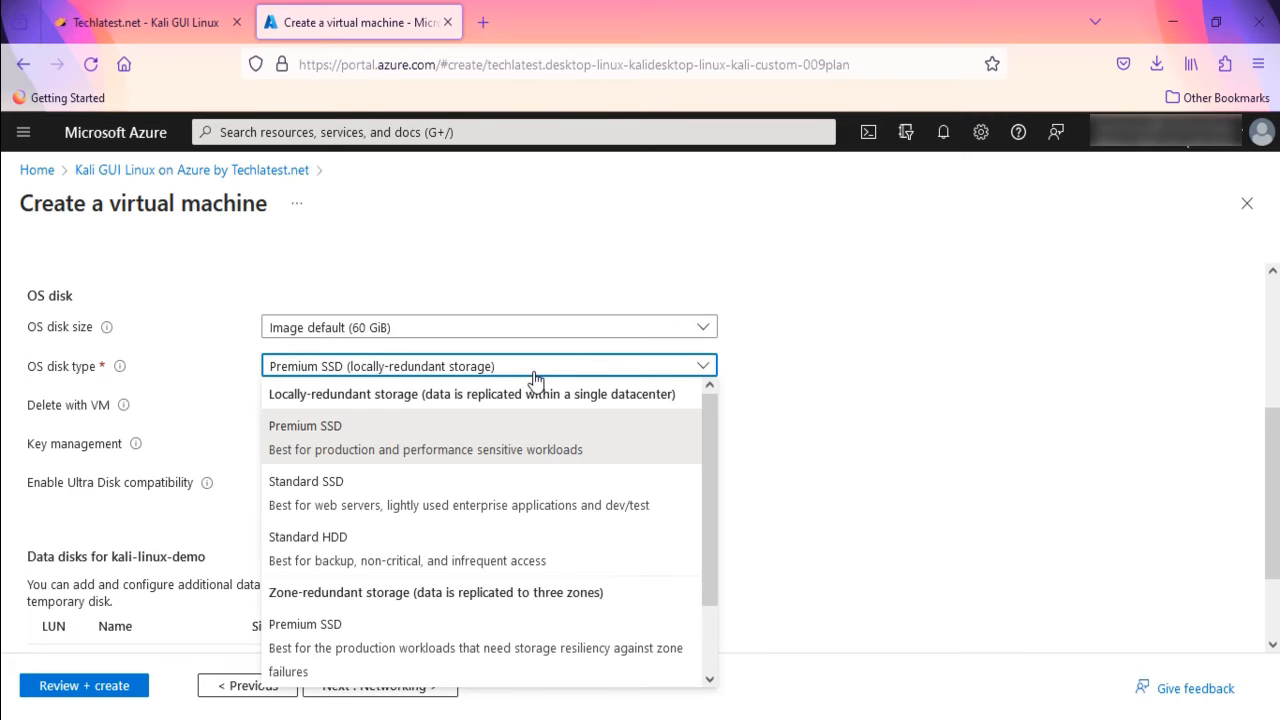
left_click(375, 551)
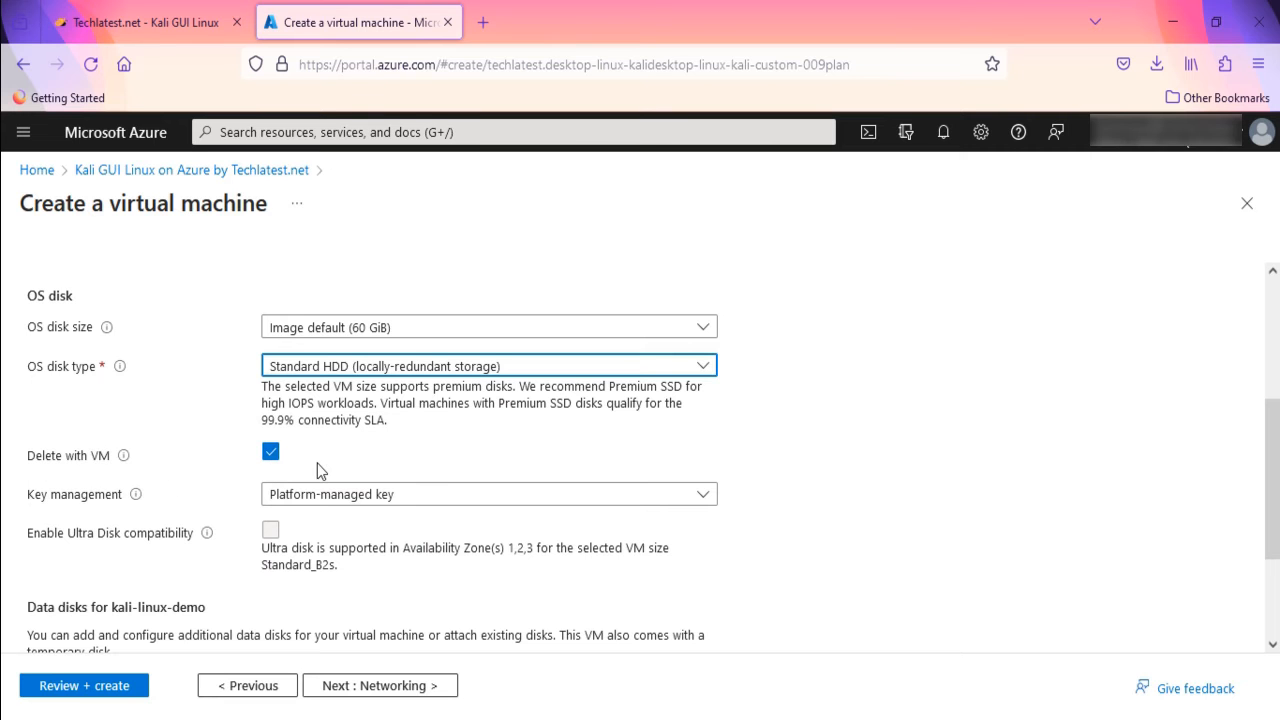
scroll(518, 535, "down", 3)
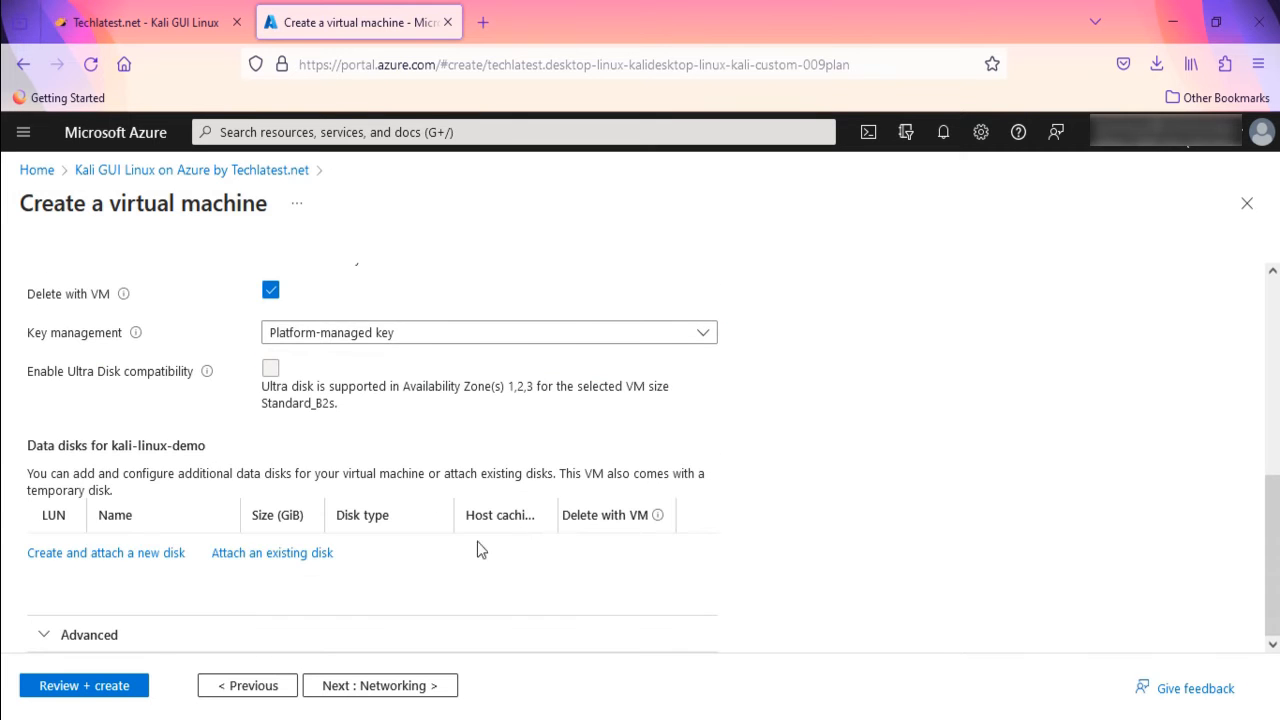
left_click(370, 686)
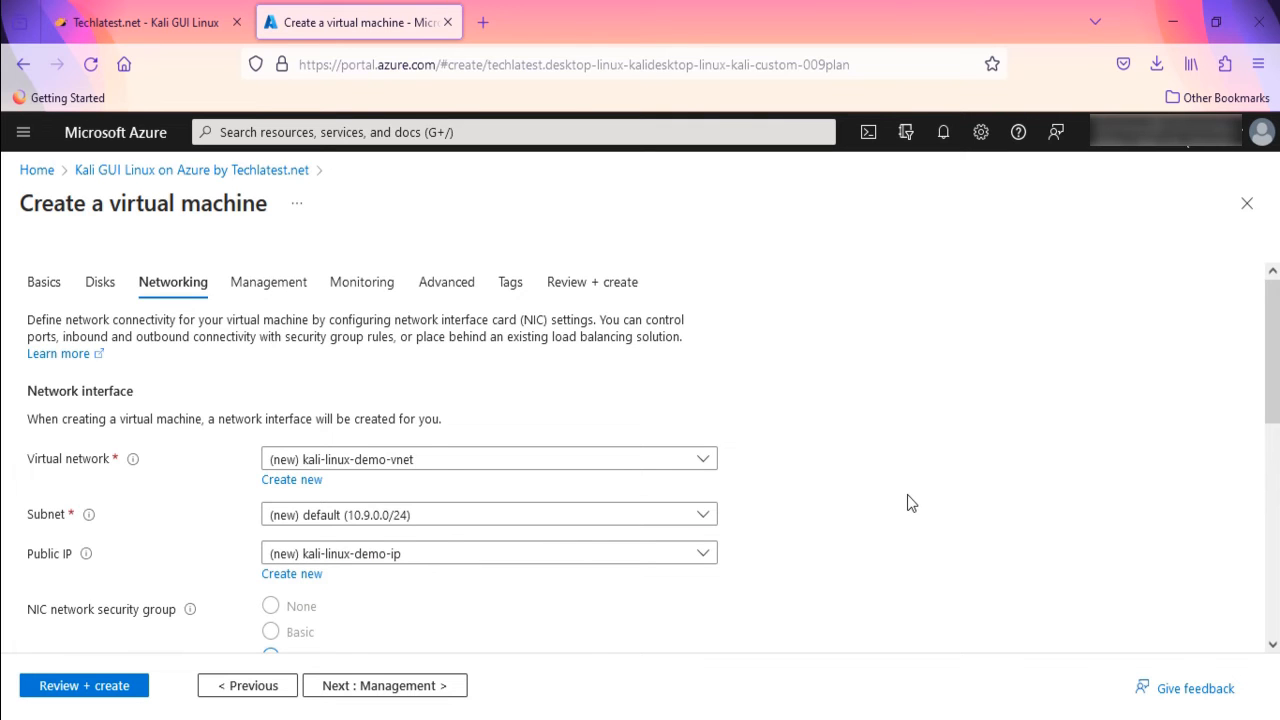
Step: Check the preconfigured NSG rules notice and enable deleting the public IP and NIC when the VM is deleted
scroll(911, 503, "down", 2)
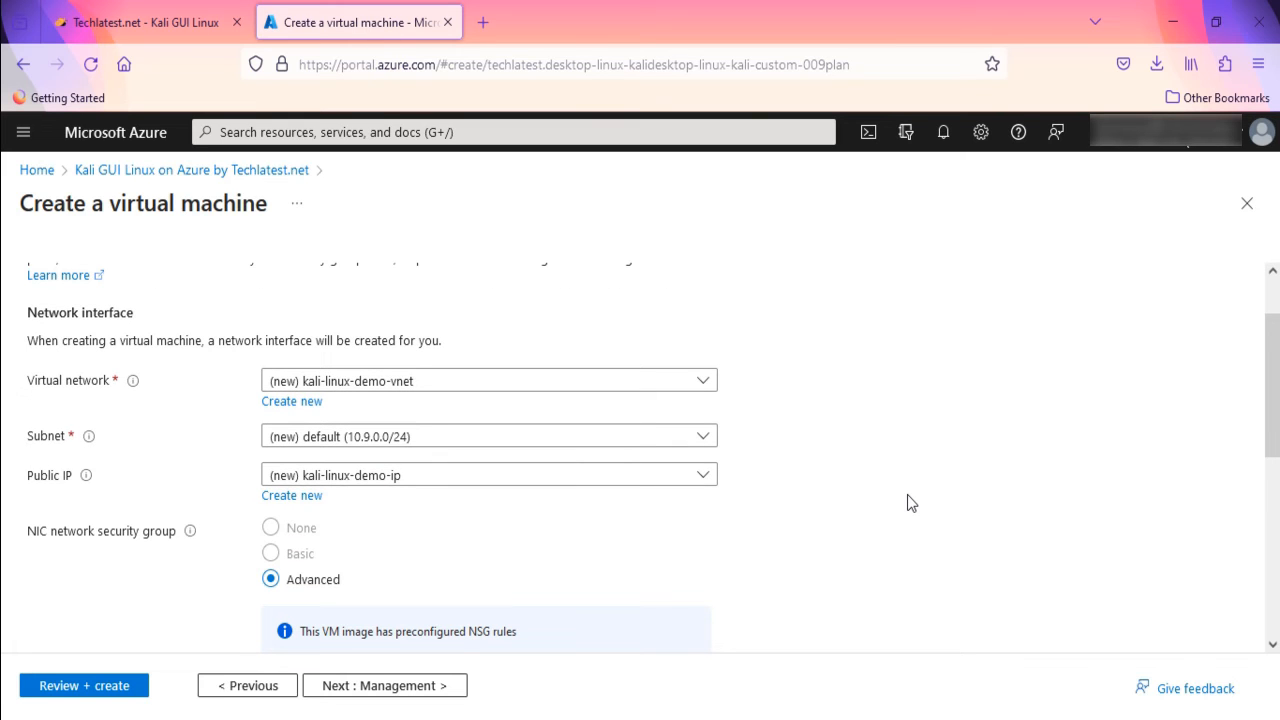
scroll(911, 503, "down", 4)
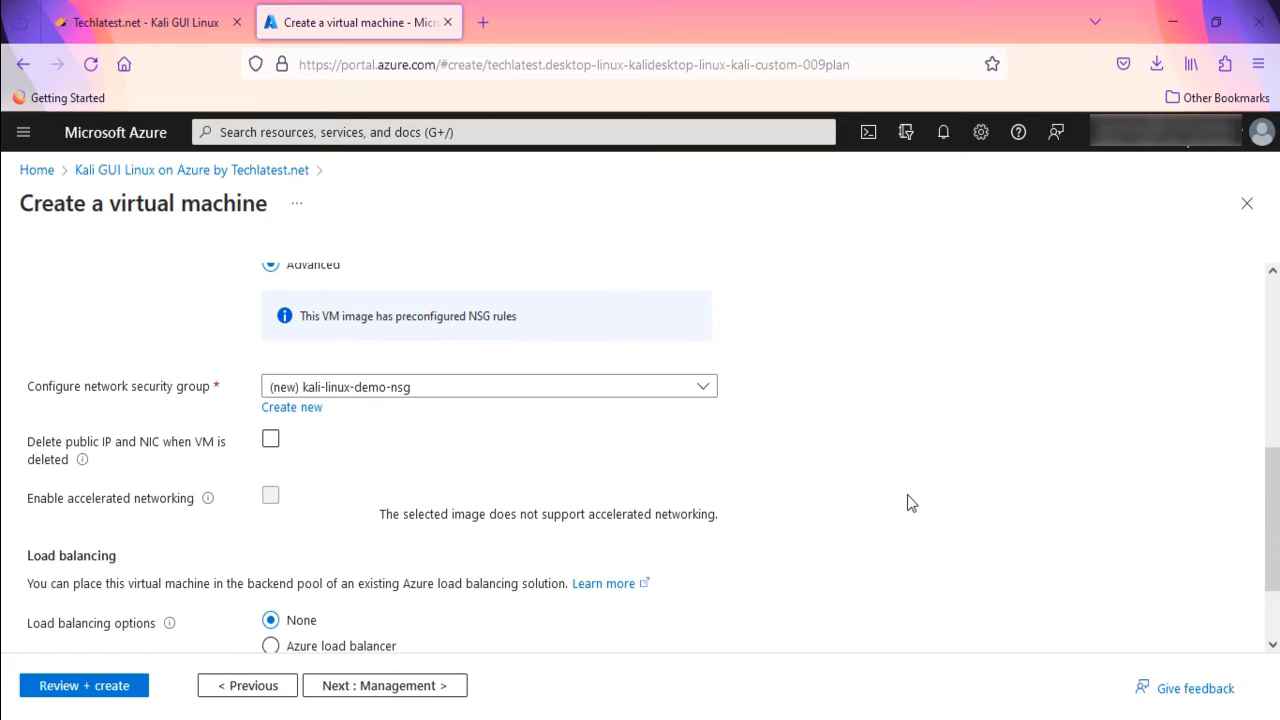
left_click_drag(300, 316, 506, 310)
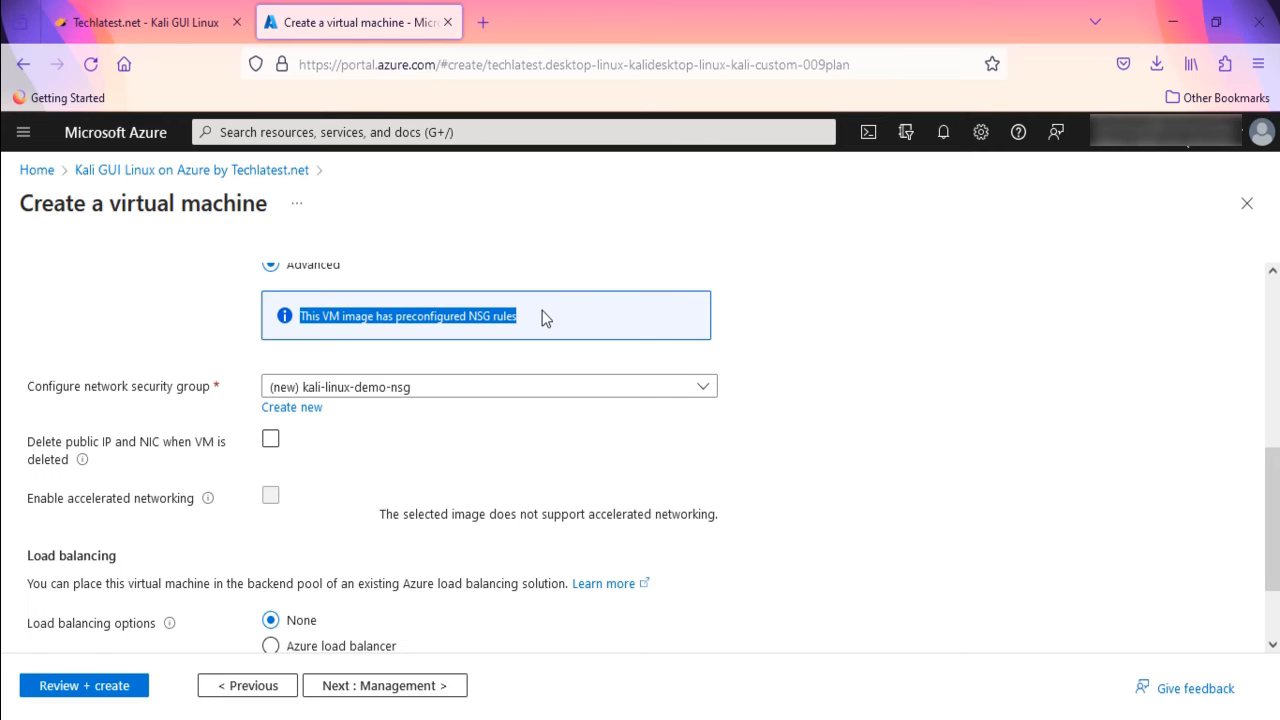
left_click(304, 409)
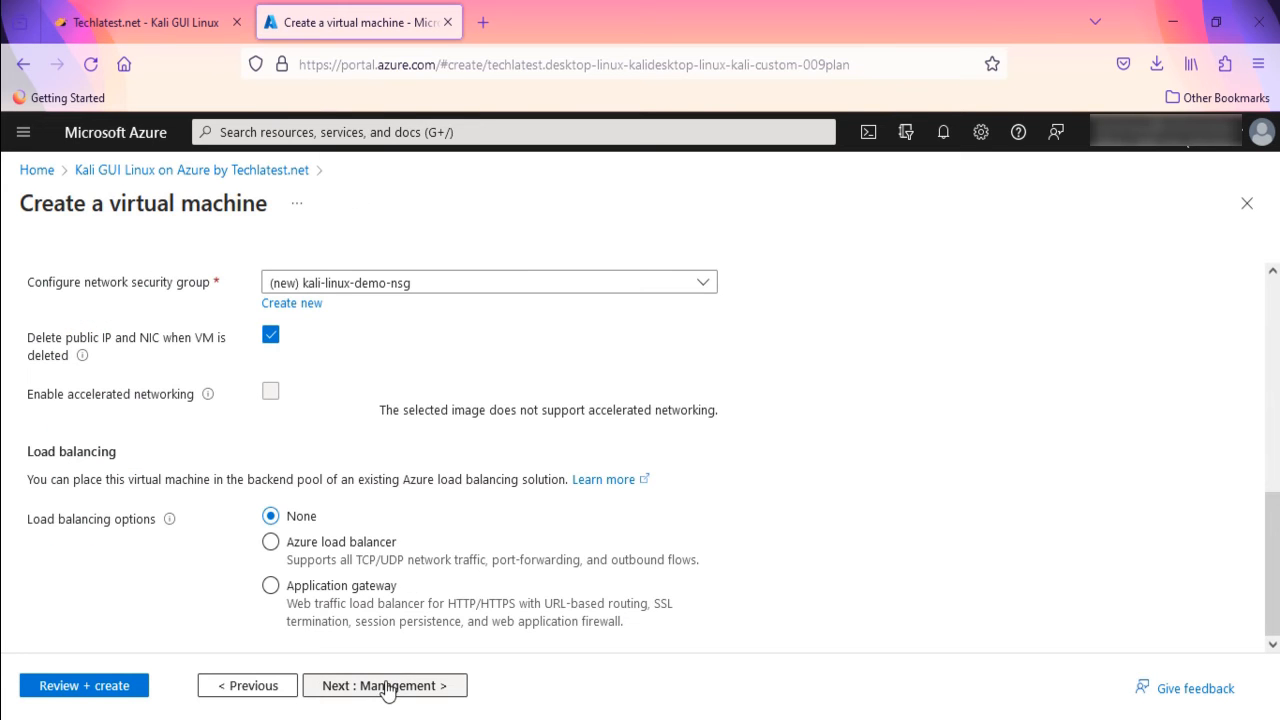
Step: Leave the management settings at their defaults and disable boot diagnostics in the monitoring settings
left_click(385, 688)
left_click(363, 688)
left_click(302, 516)
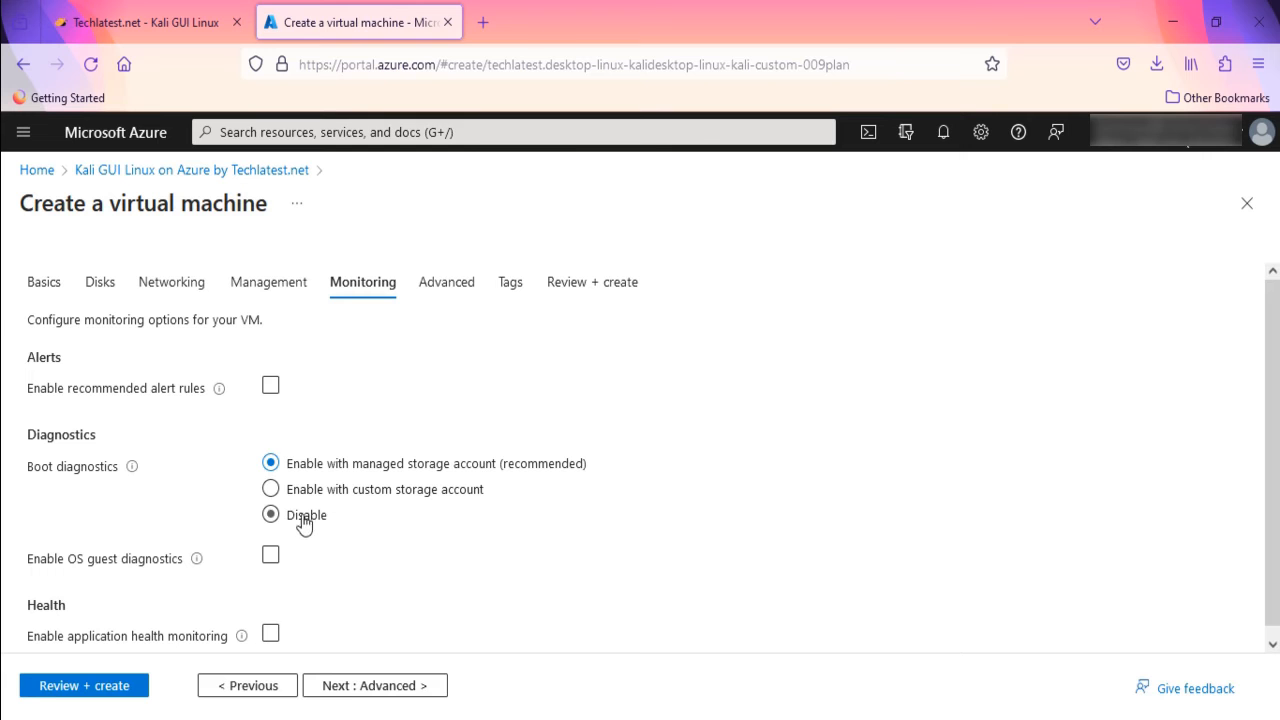
Step: Leave the advanced settings and tags unchanged, review the configuration summary, and create the virtual machine
left_click(368, 688)
scroll(474, 497, "down", 10)
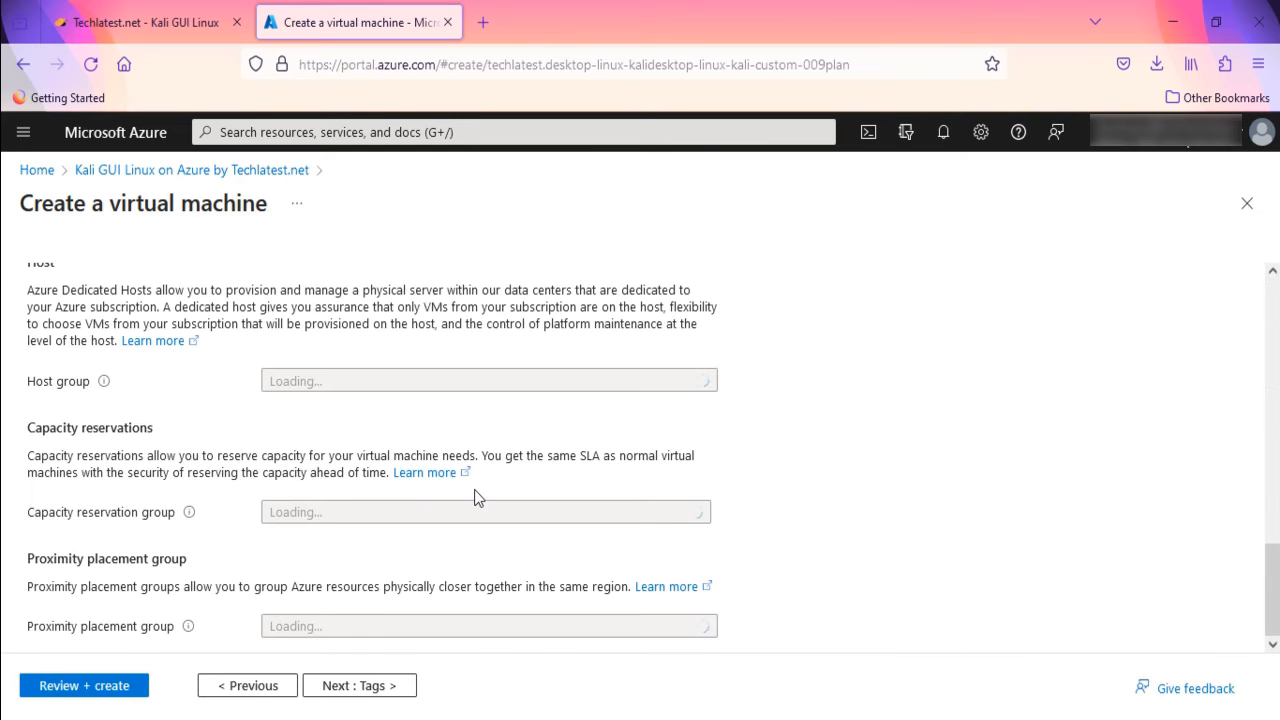
left_click(362, 686)
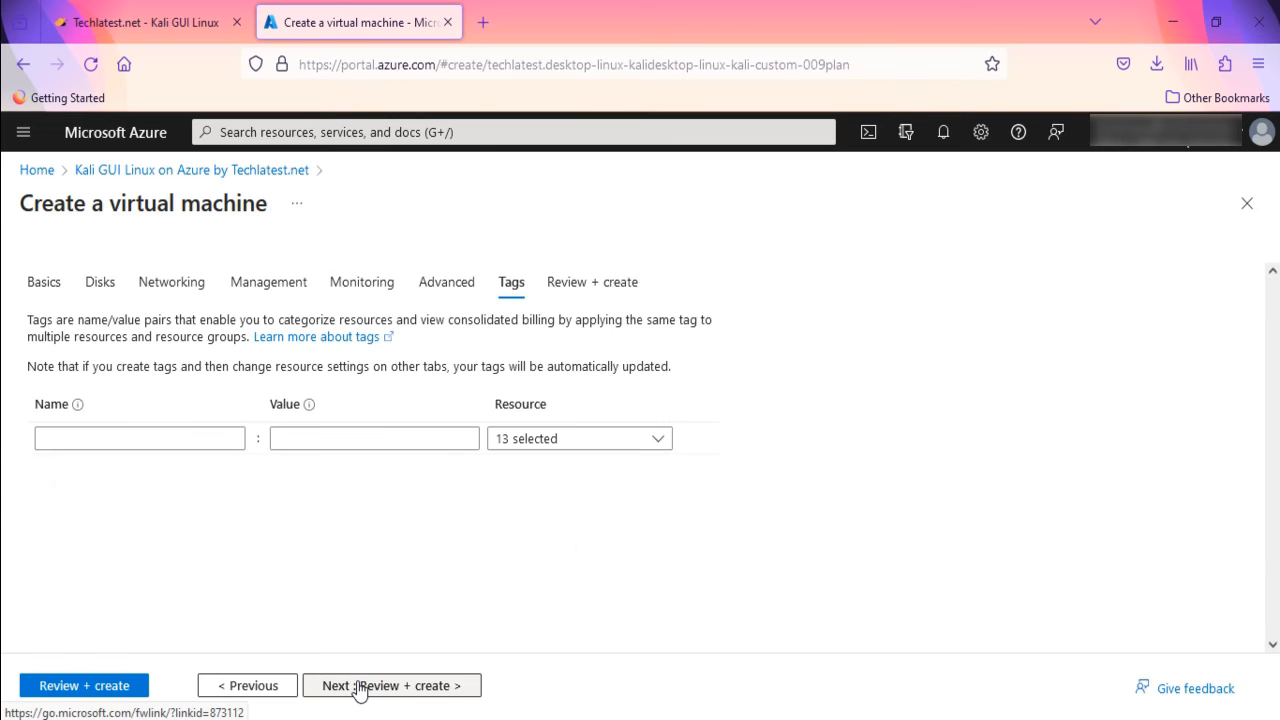
left_click(358, 687)
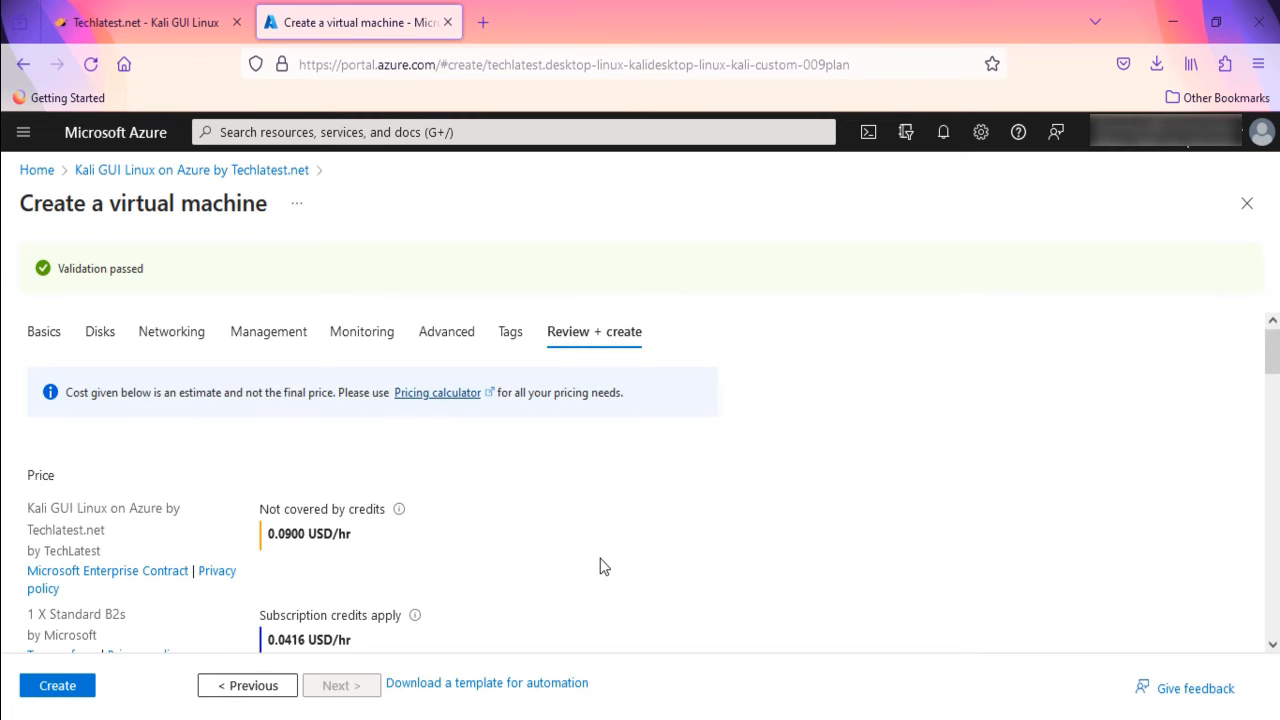
scroll(600, 567, "down", 15)
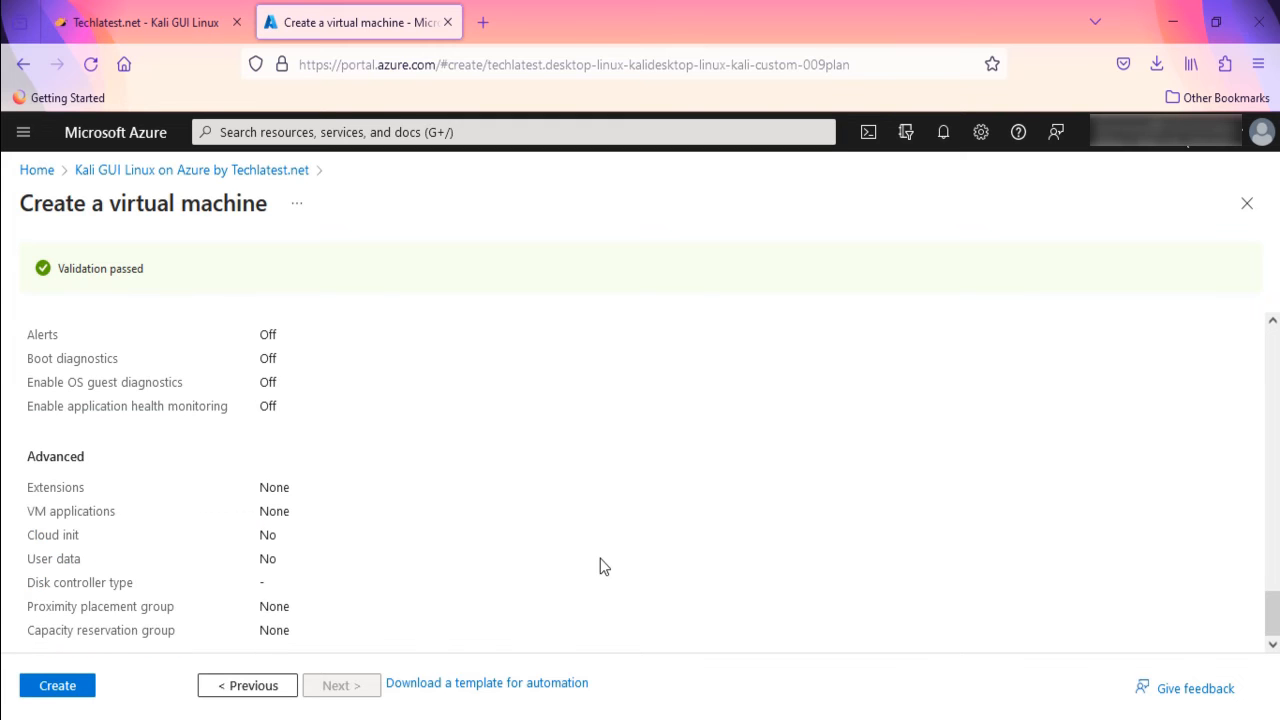
left_click(58, 687)
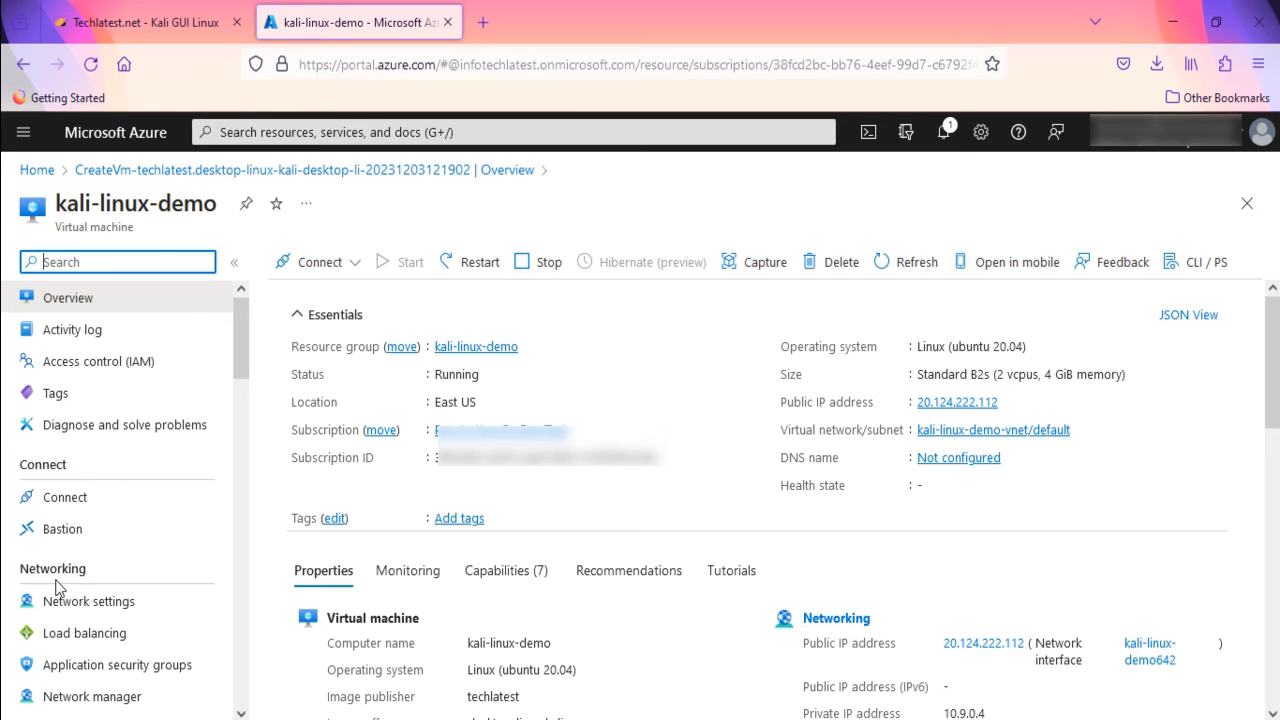
Step: Fill in the kali-linux-demo Reset password form for username ubuntu with the account password and its confirmation
scroll(57, 588, "down", 6)
scroll(60, 560, "down", 2)
left_click(93, 546)
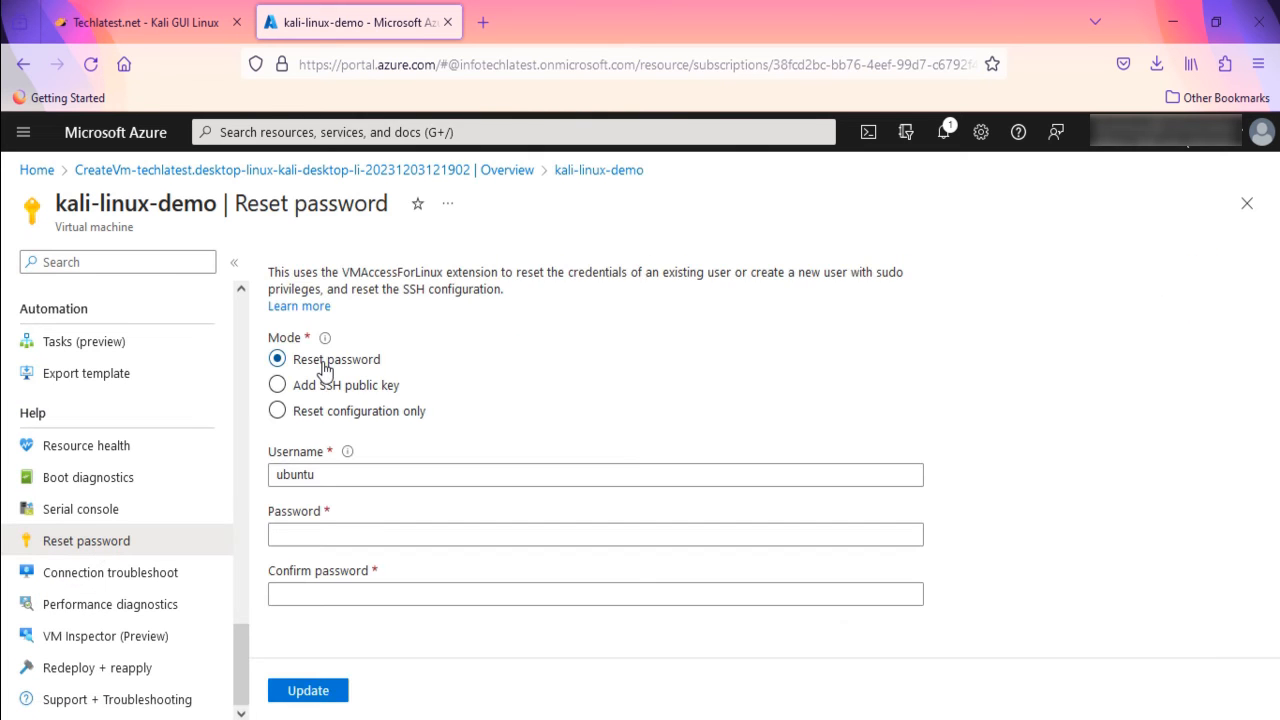
left_click(348, 474)
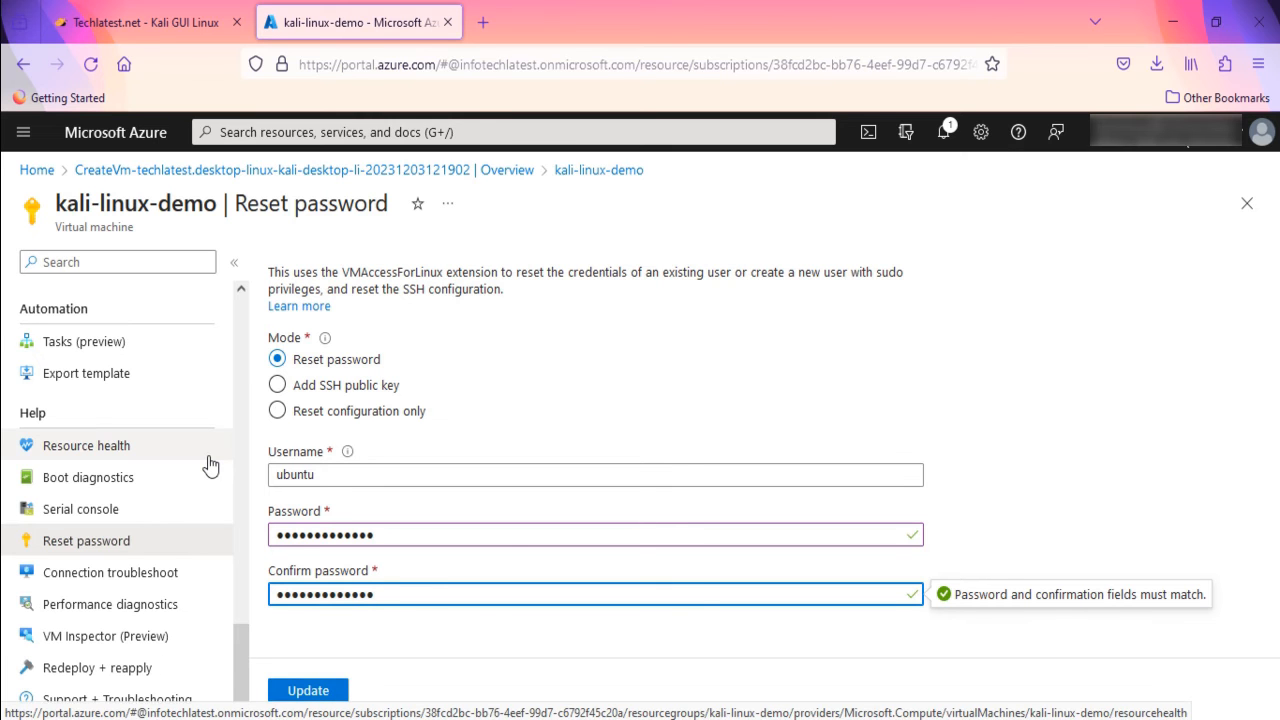
Step: Copy the public IP address from the kali-linux-demo overview and start an SSH session to it on port 22 in PuTTY
scroll(207, 466, "up", 7)
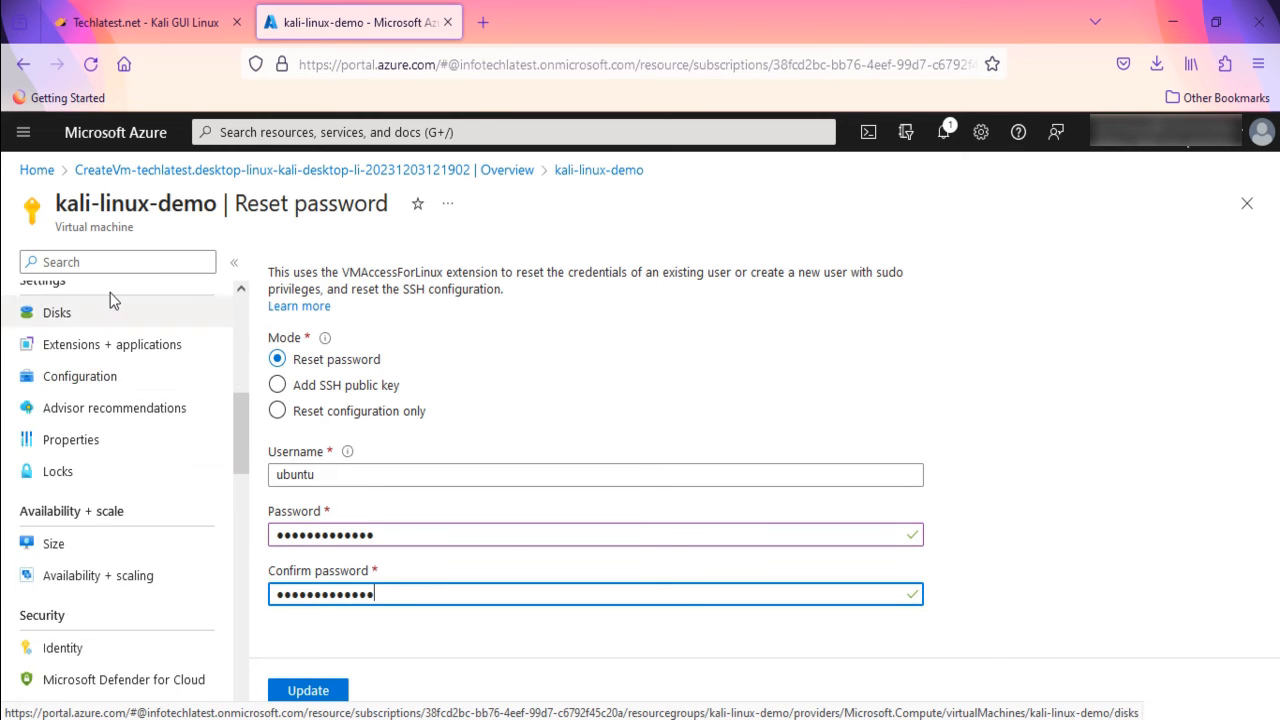
scroll(110, 300, "up", 5)
left_click(84, 300)
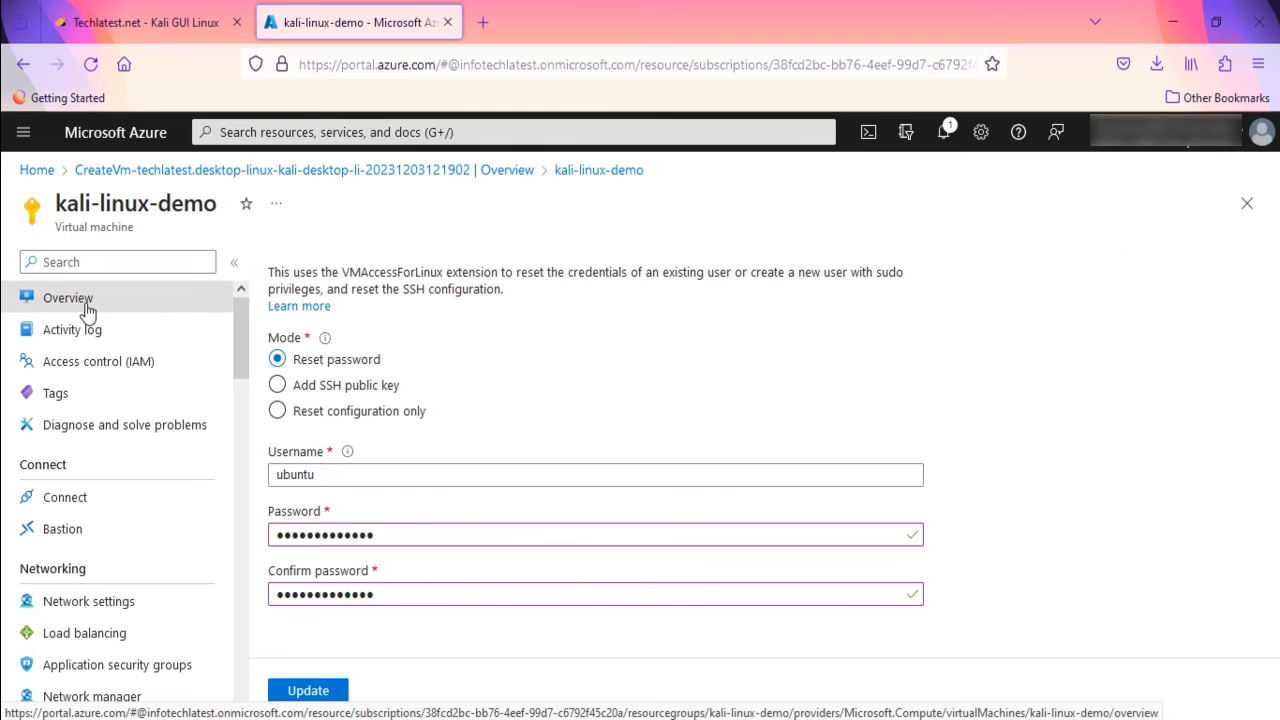
left_click(1009, 402)
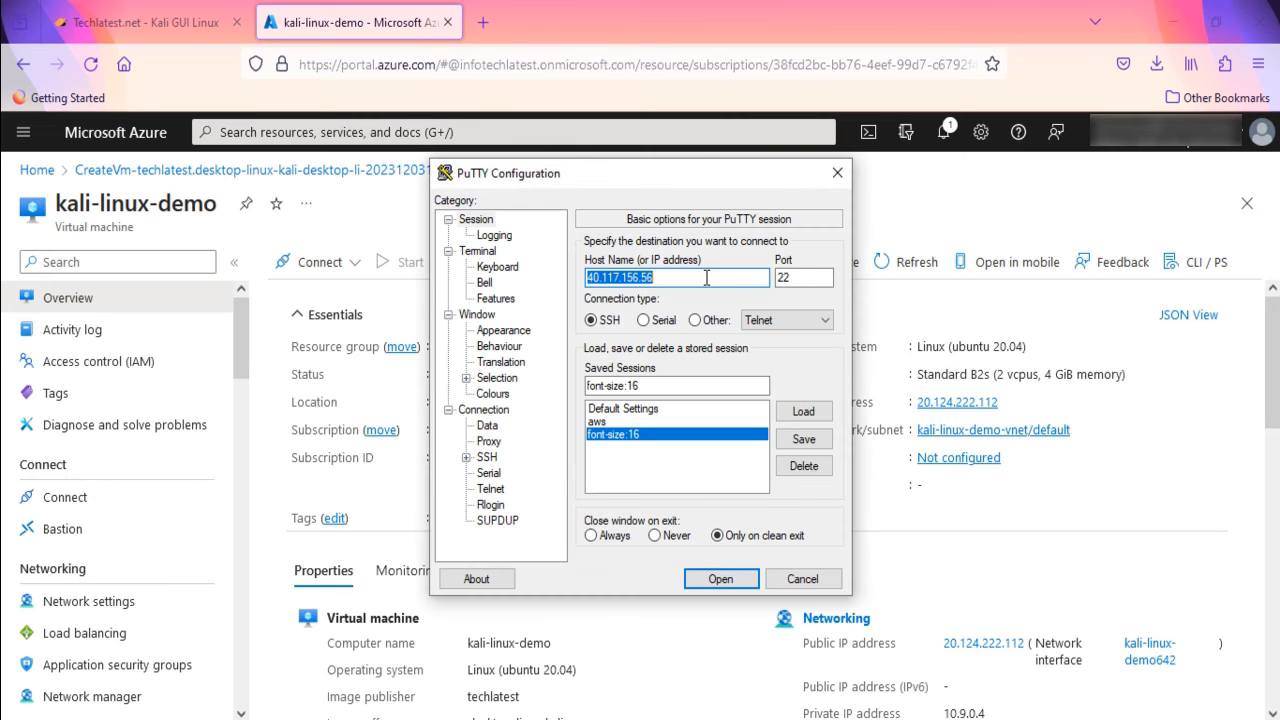
key("ctrl+v")
key("Return")
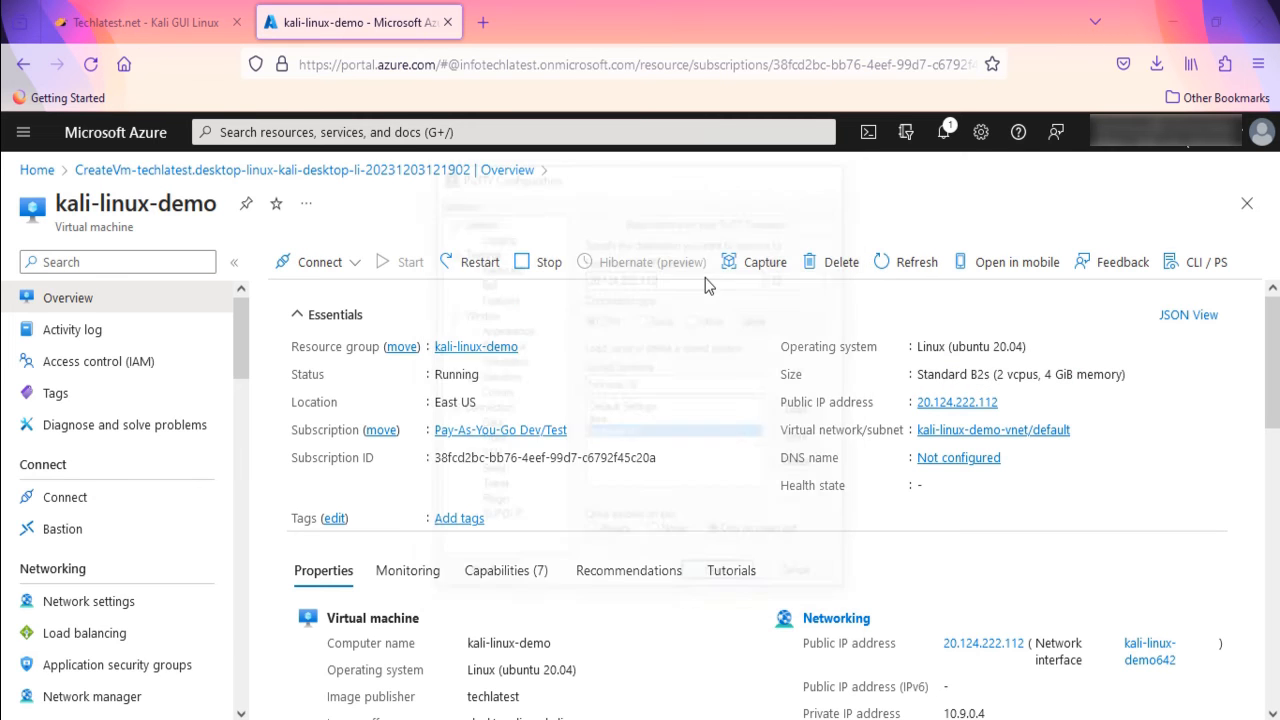
Step: Log in to the SSH session as ubuntu with the account password and maximize the terminal window
type("ubuntu")
key("Return")
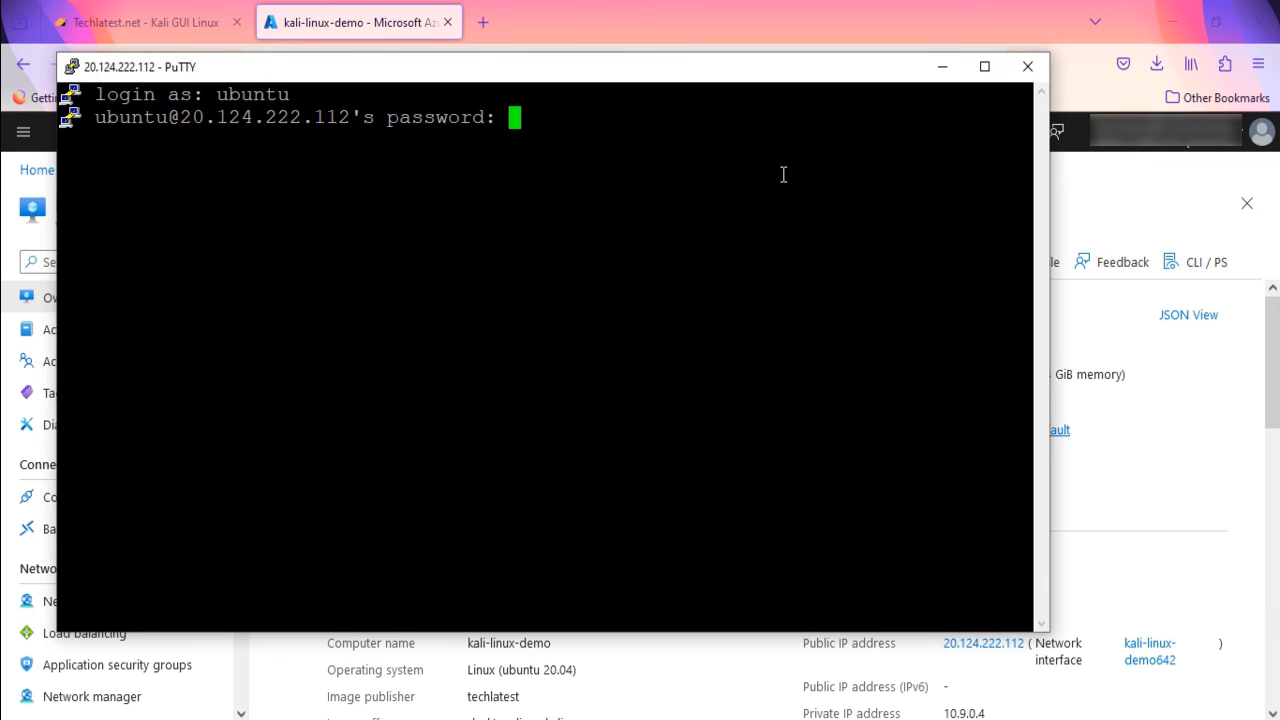
key("Return")
left_click(982, 60)
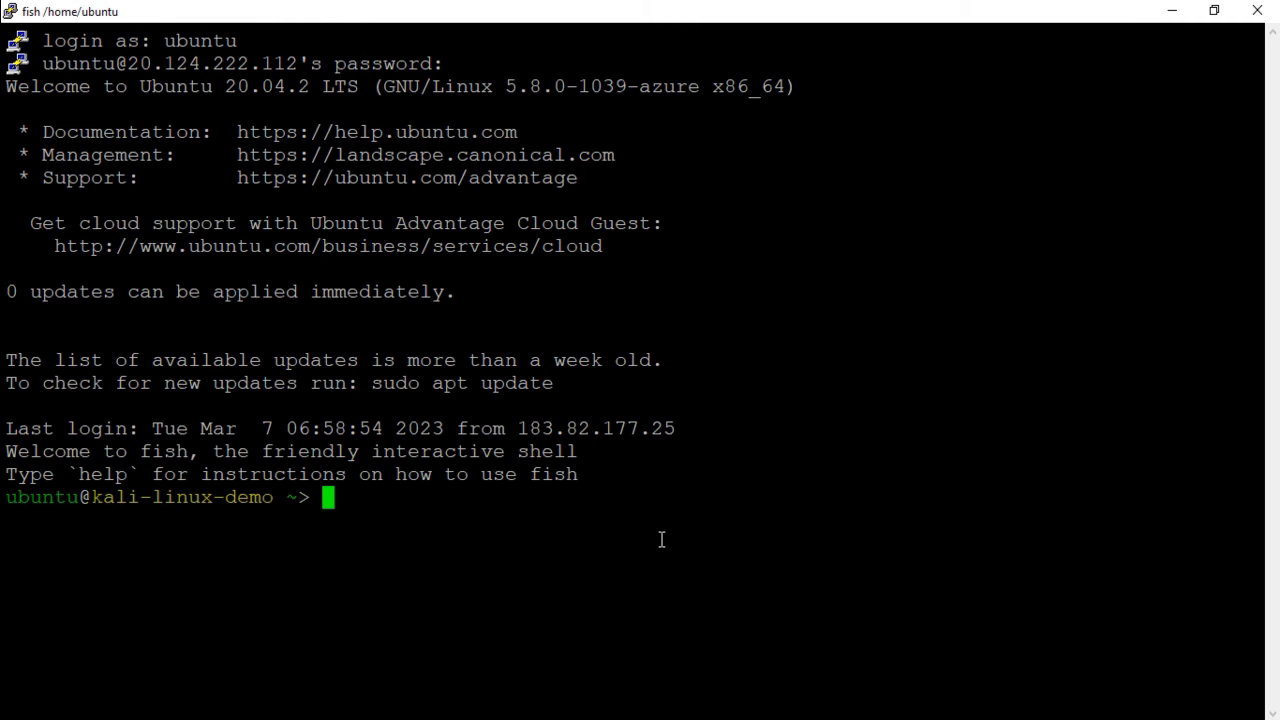
Step: Clear the terminal and open a shell in the Kali container by running "sudo docker exec -it kali-linux /bin/bash"
key("ctrl+l")
type("sudo docke")
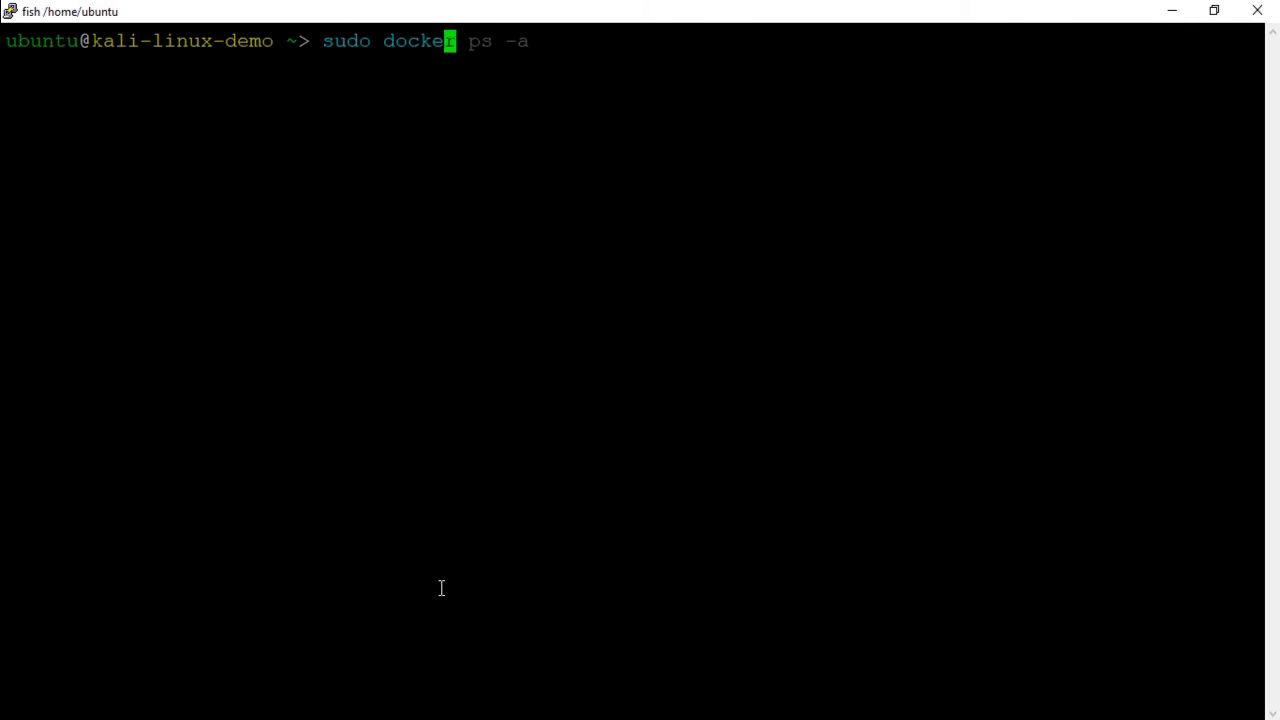
type("r exec -")
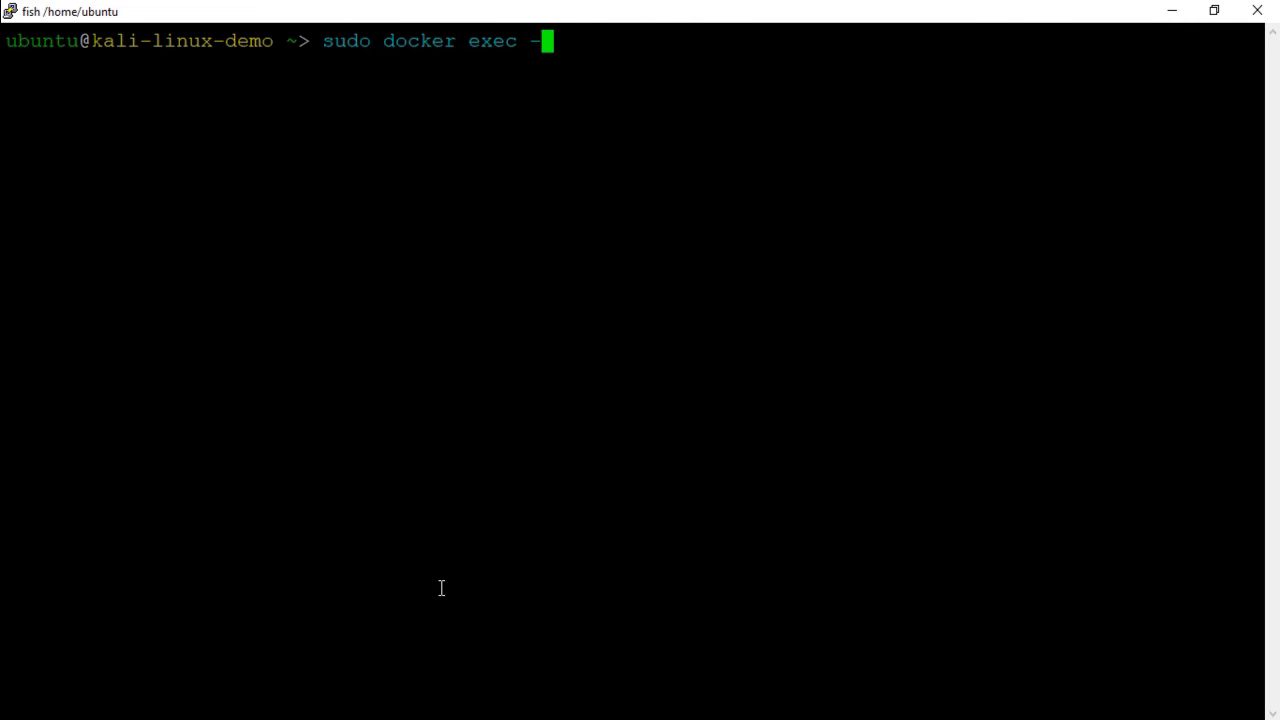
type("it kali-linux /bin")
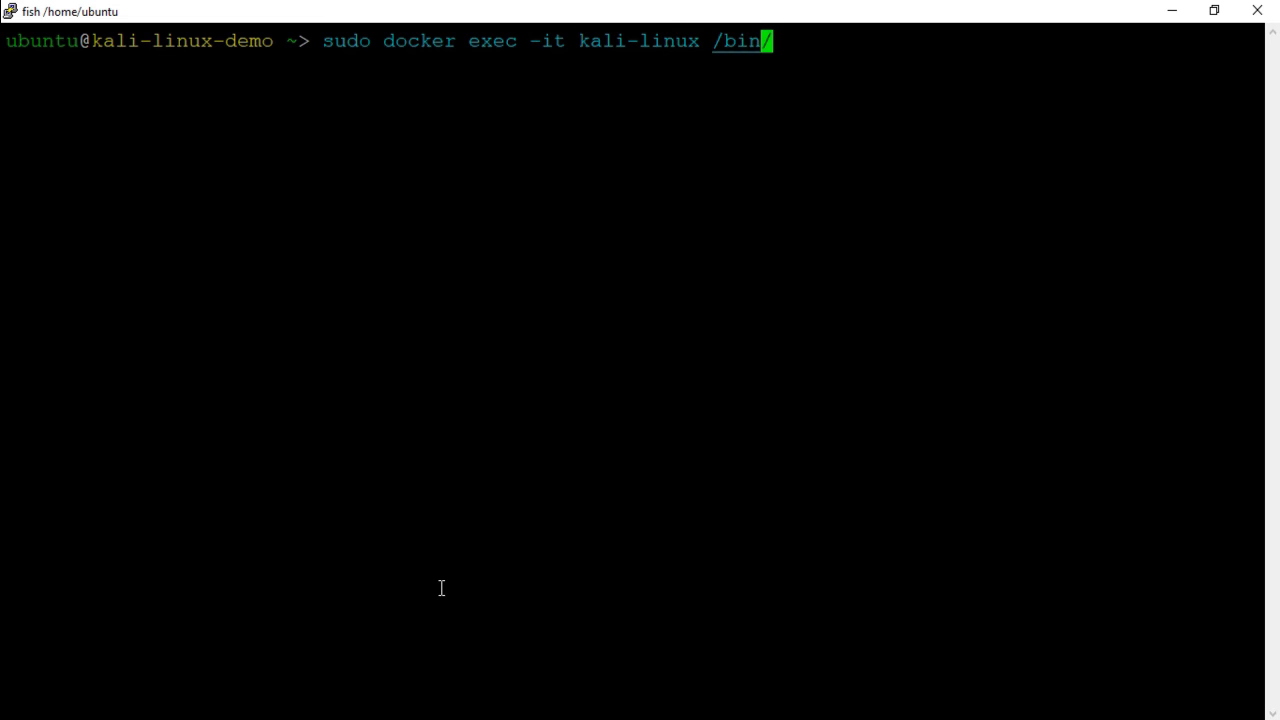
type("/bash")
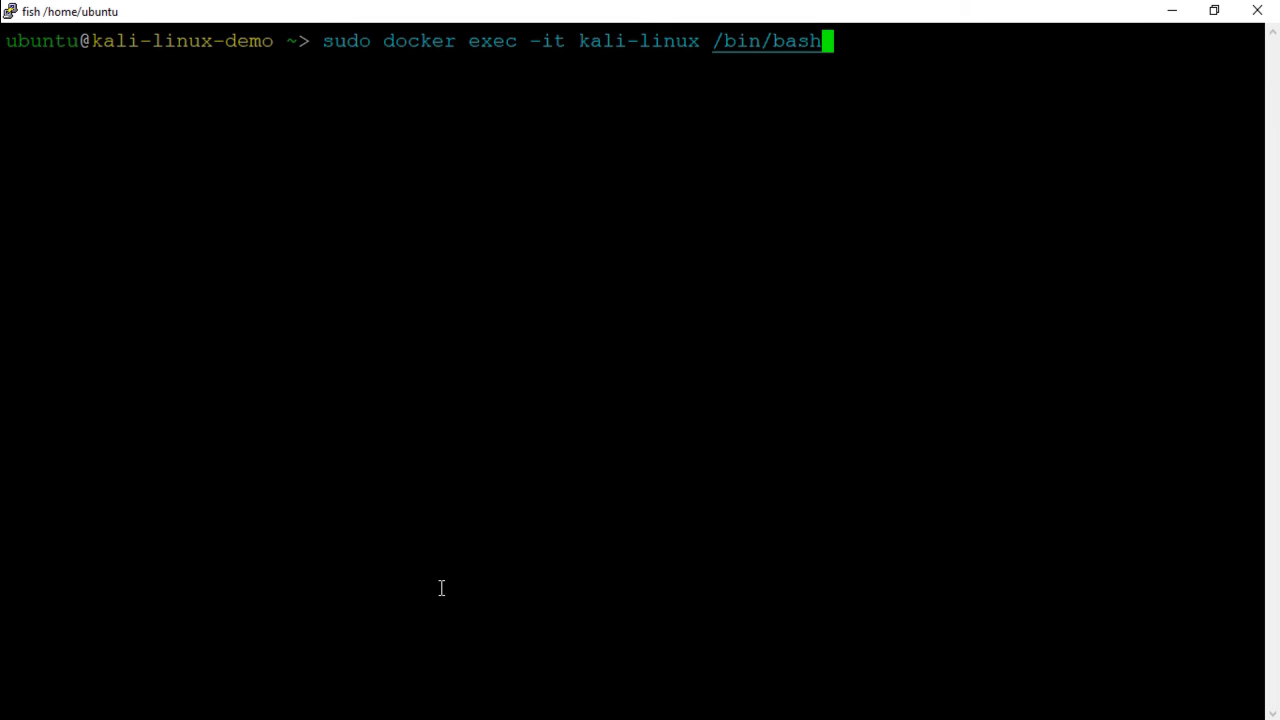
key("Return")
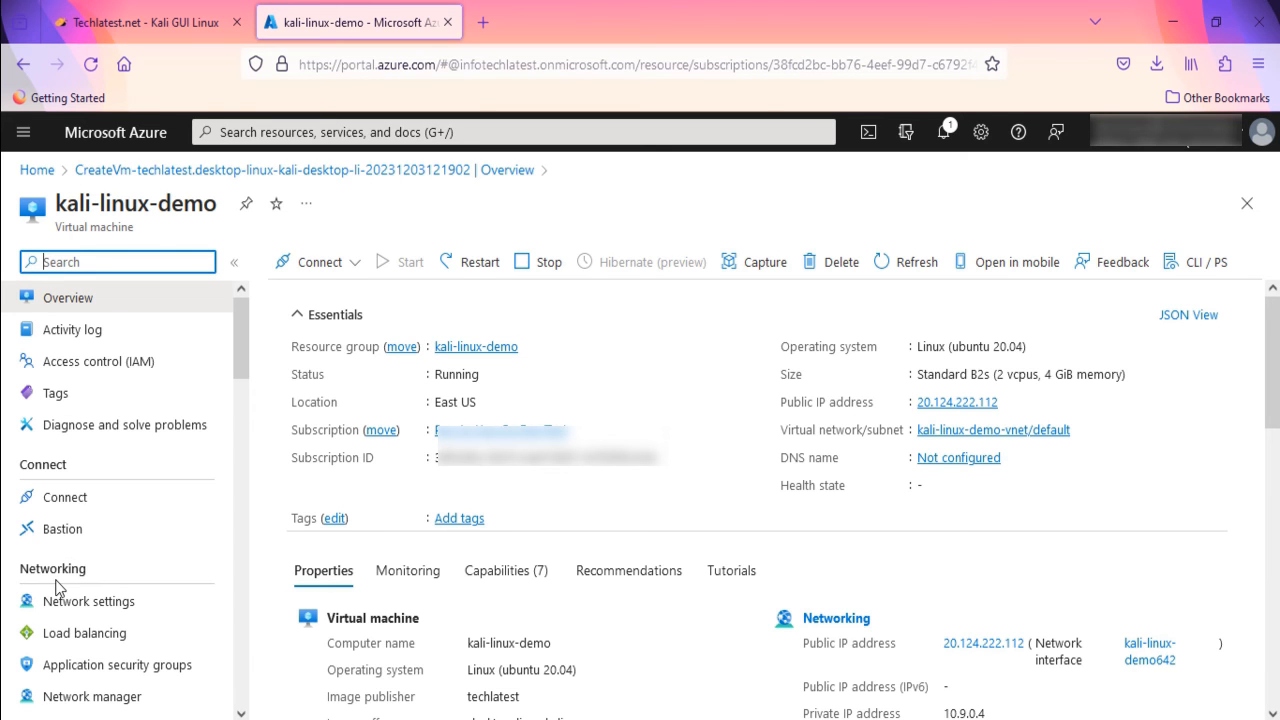
scroll(55, 588, "down", 12)
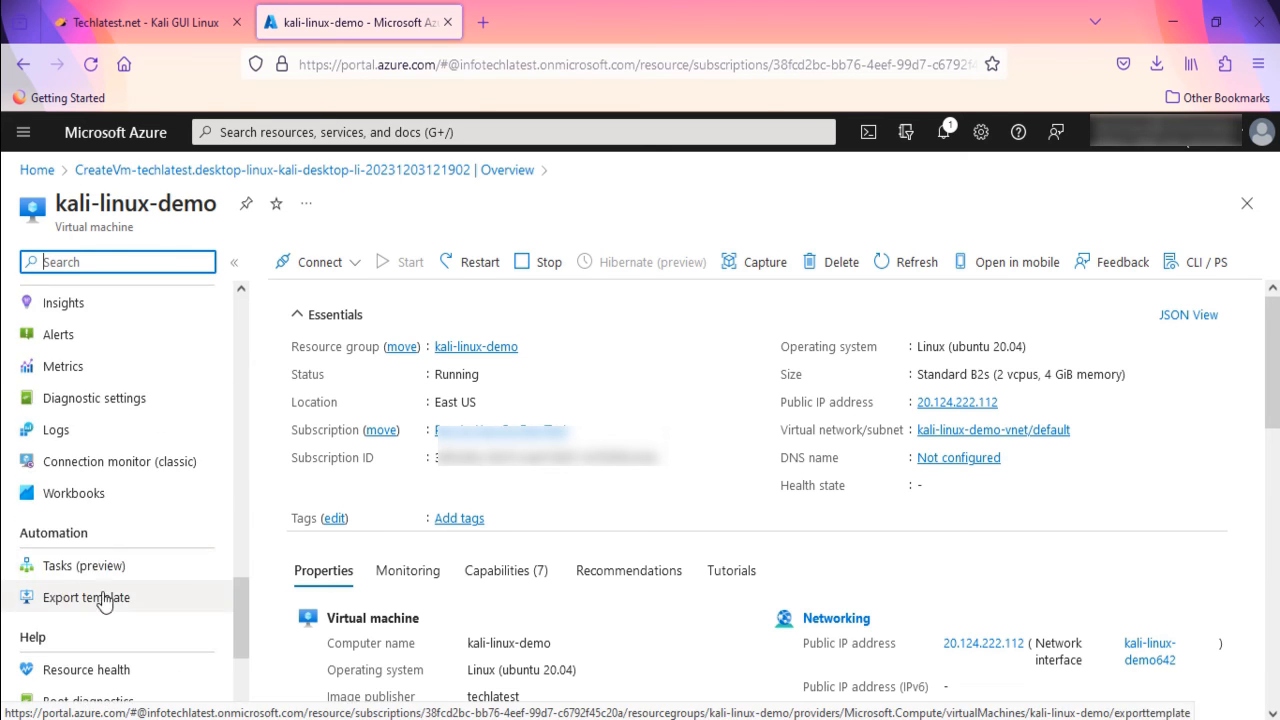
scroll(157, 503, "up", 10)
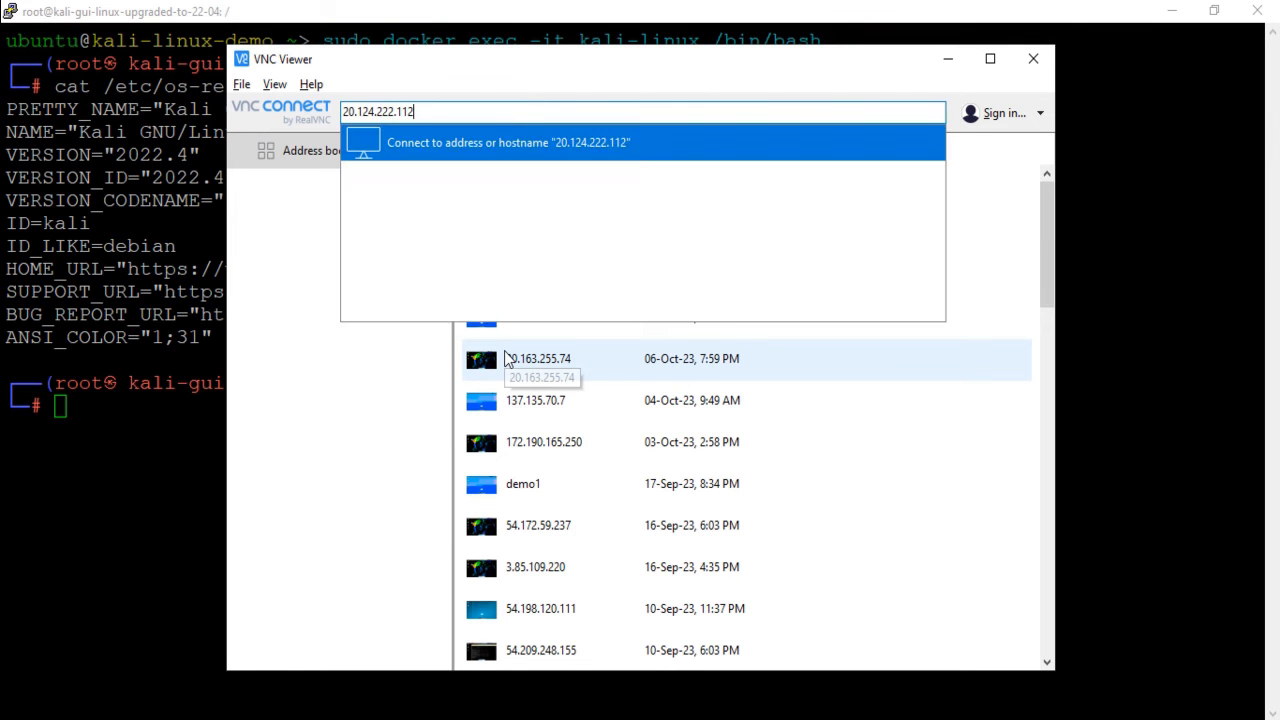
Step: Connect VNC Viewer to 20.124.222.112, accept the unencrypted connection without further warnings, and maximize the remote desktop
key("Return")
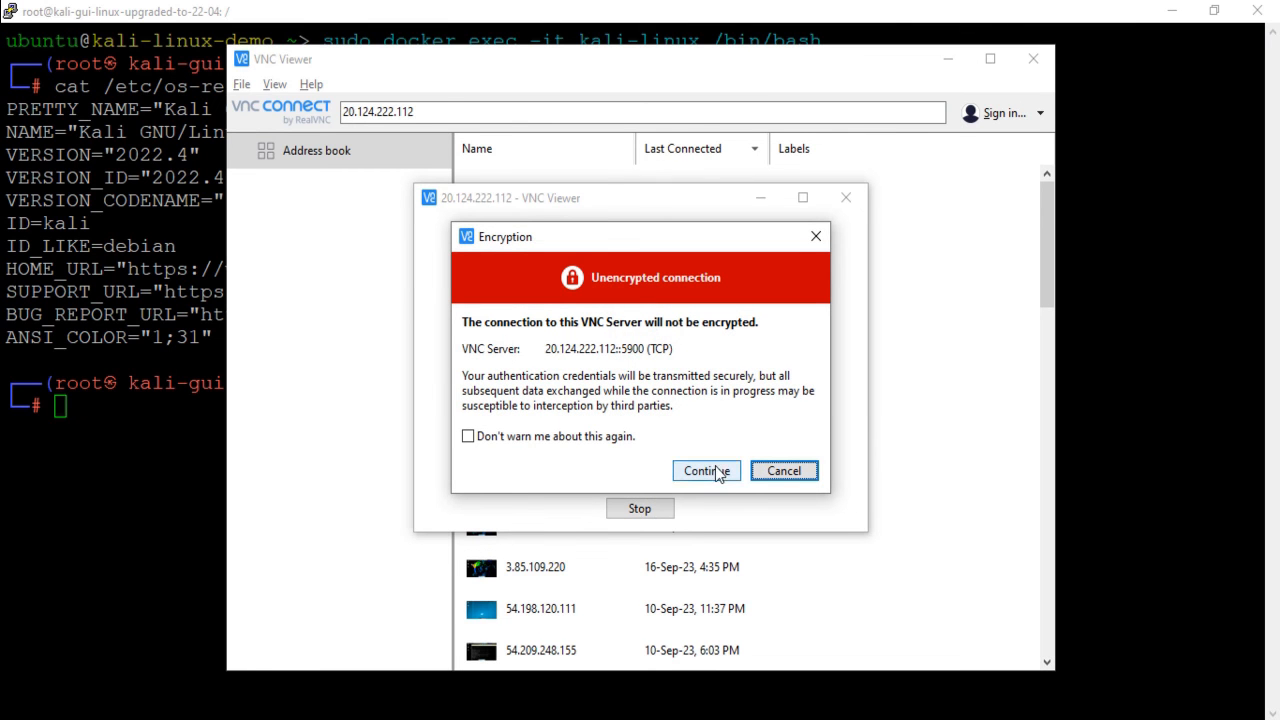
left_click(616, 441)
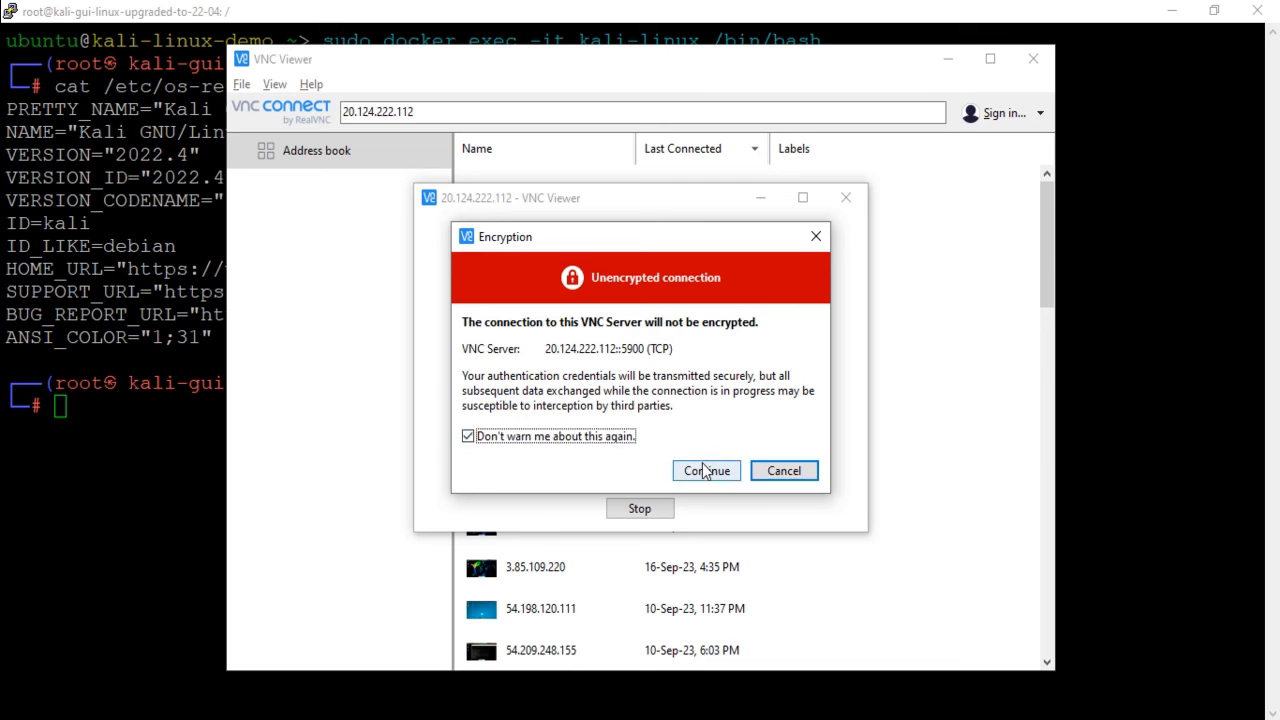
left_click(705, 470)
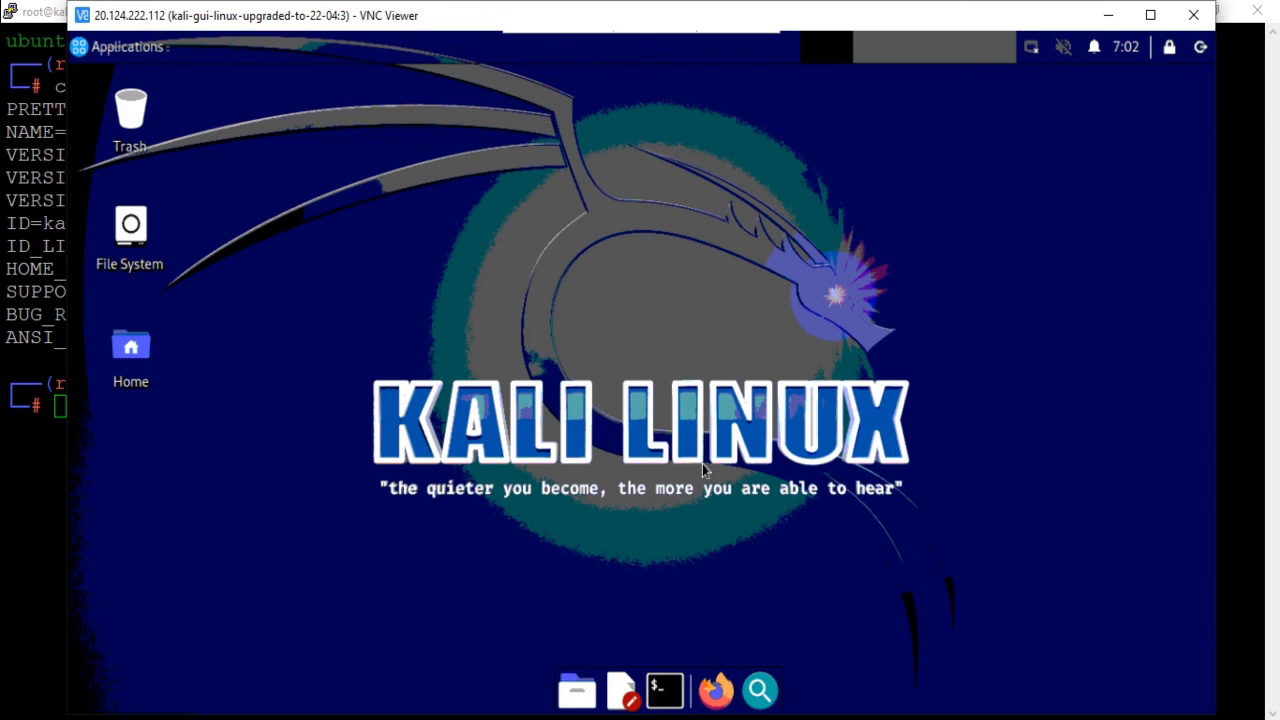
left_click(1151, 15)
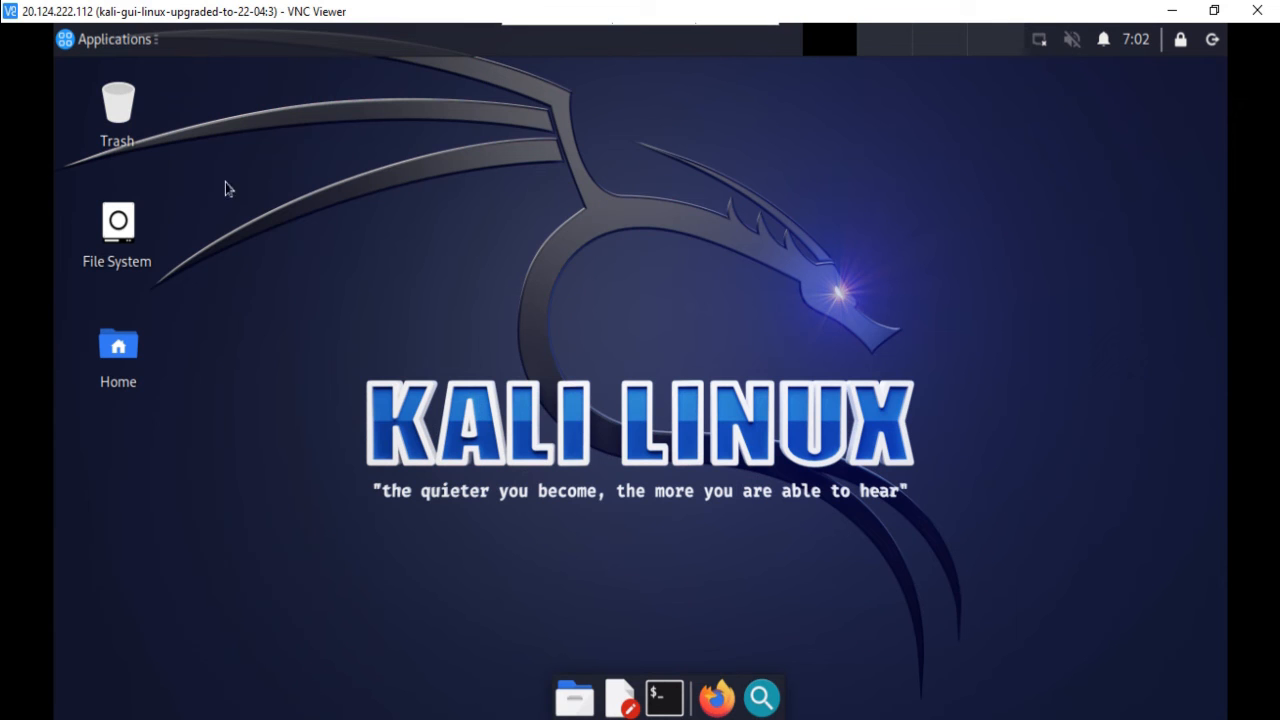
Step: Open the Kali desktop's applications list and examine the tools under 01 - Information Gathering
left_click(90, 44)
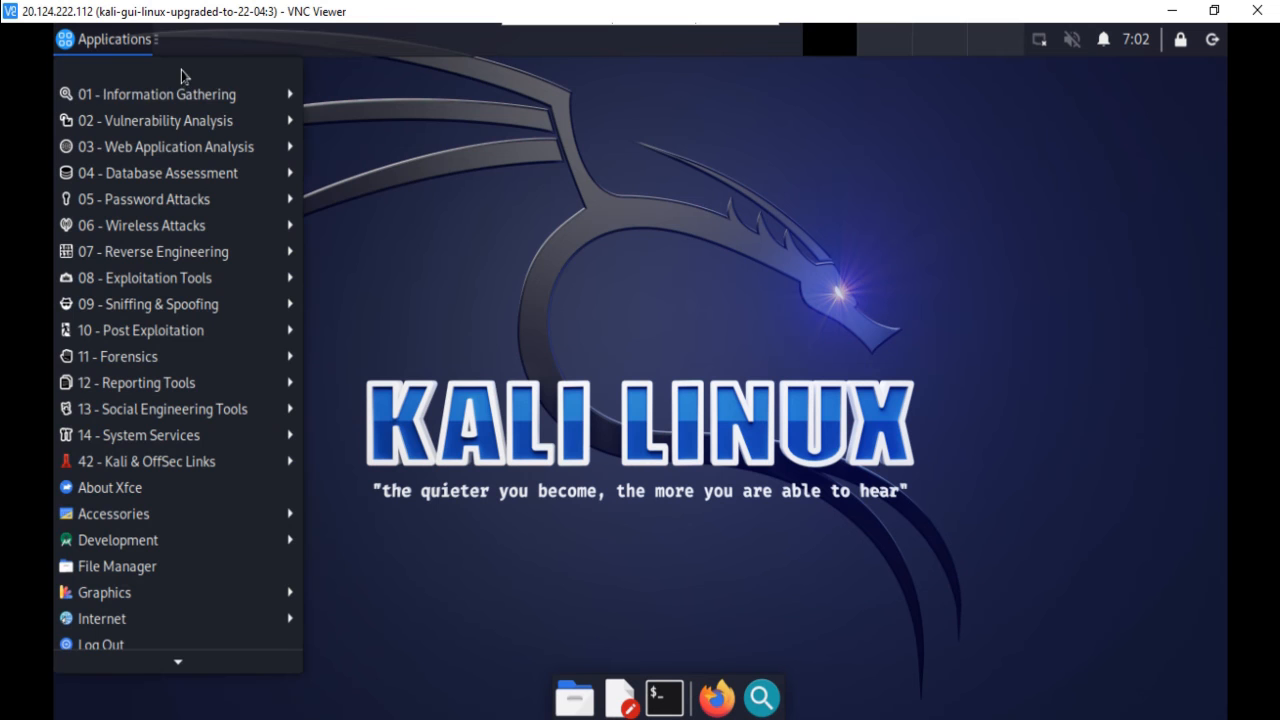
mouse_move(183, 95)
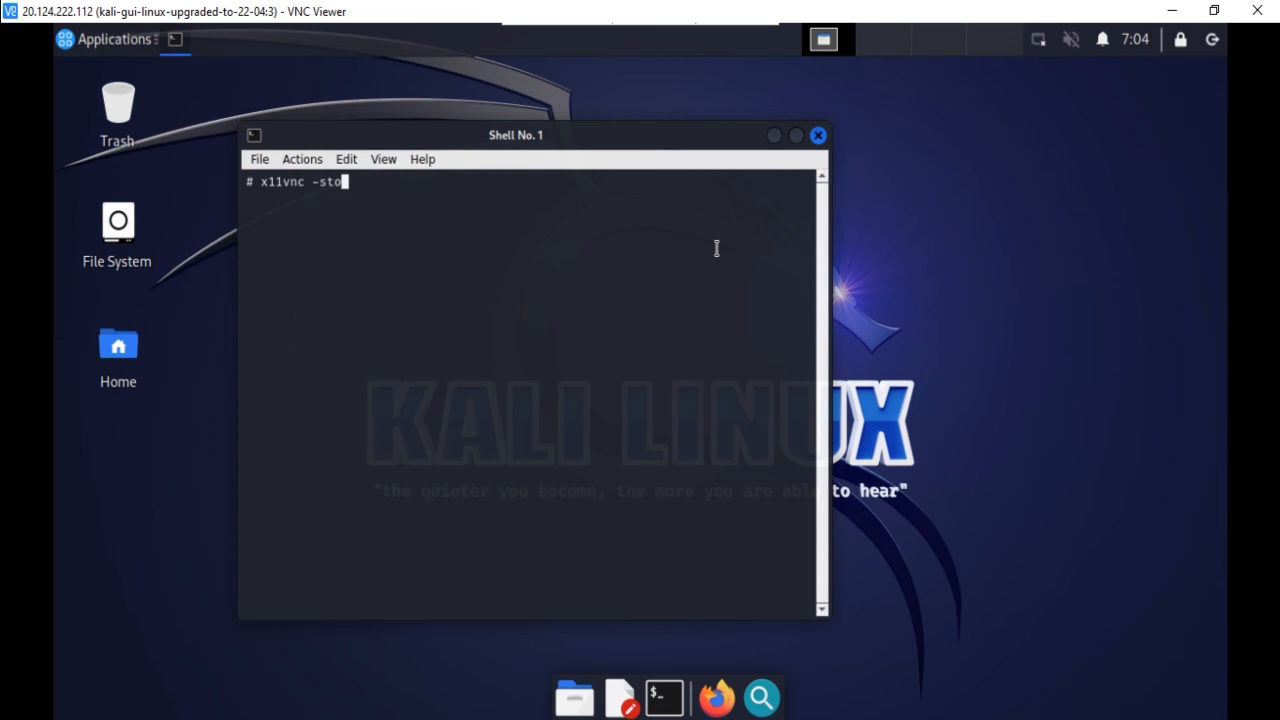
Step: Run "x11vnc -storepasswd" in the Kali shell, enter and verify the new VNC password, and write it to /root/.vnc/passwd
type("repasswd")
key("Return")
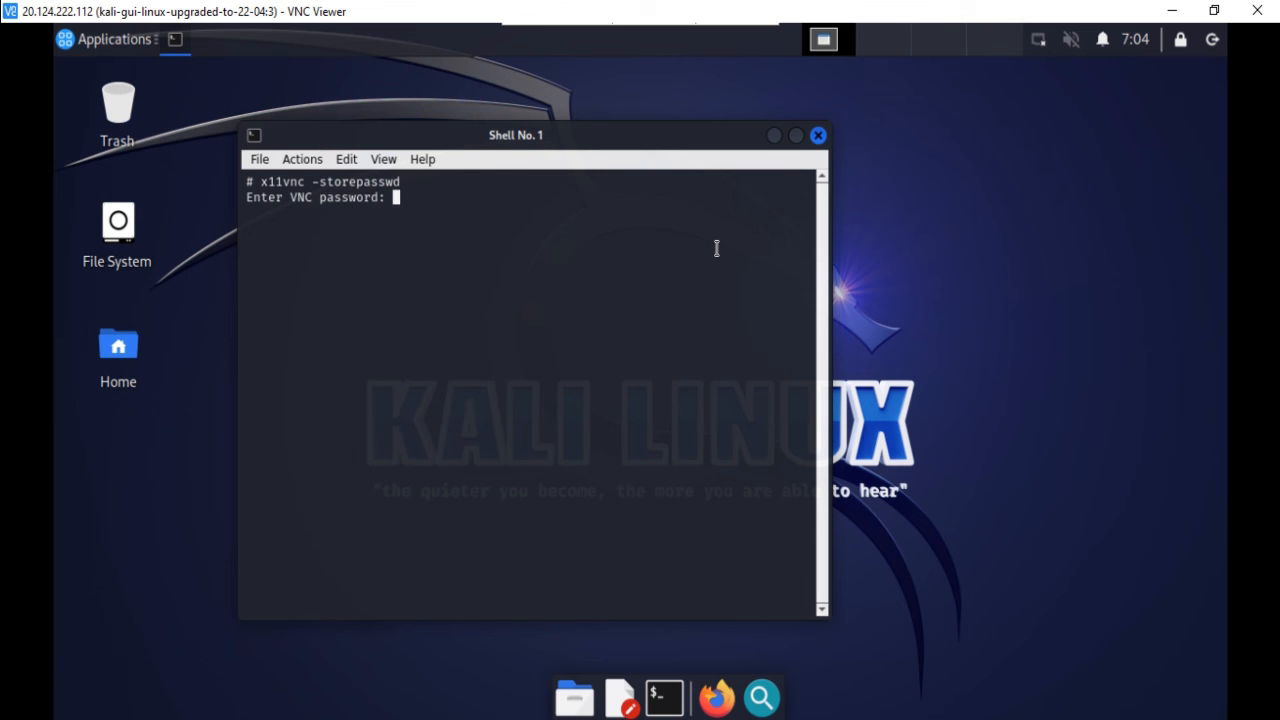
key("Return")
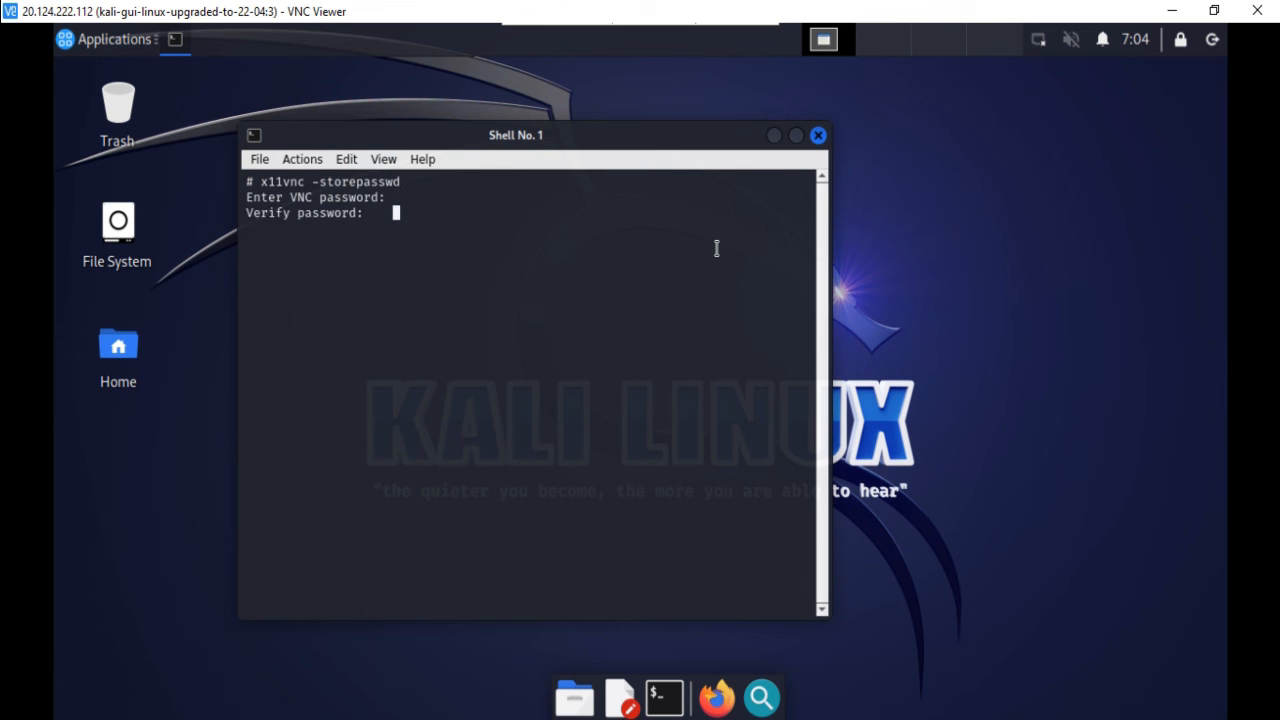
key("Return")
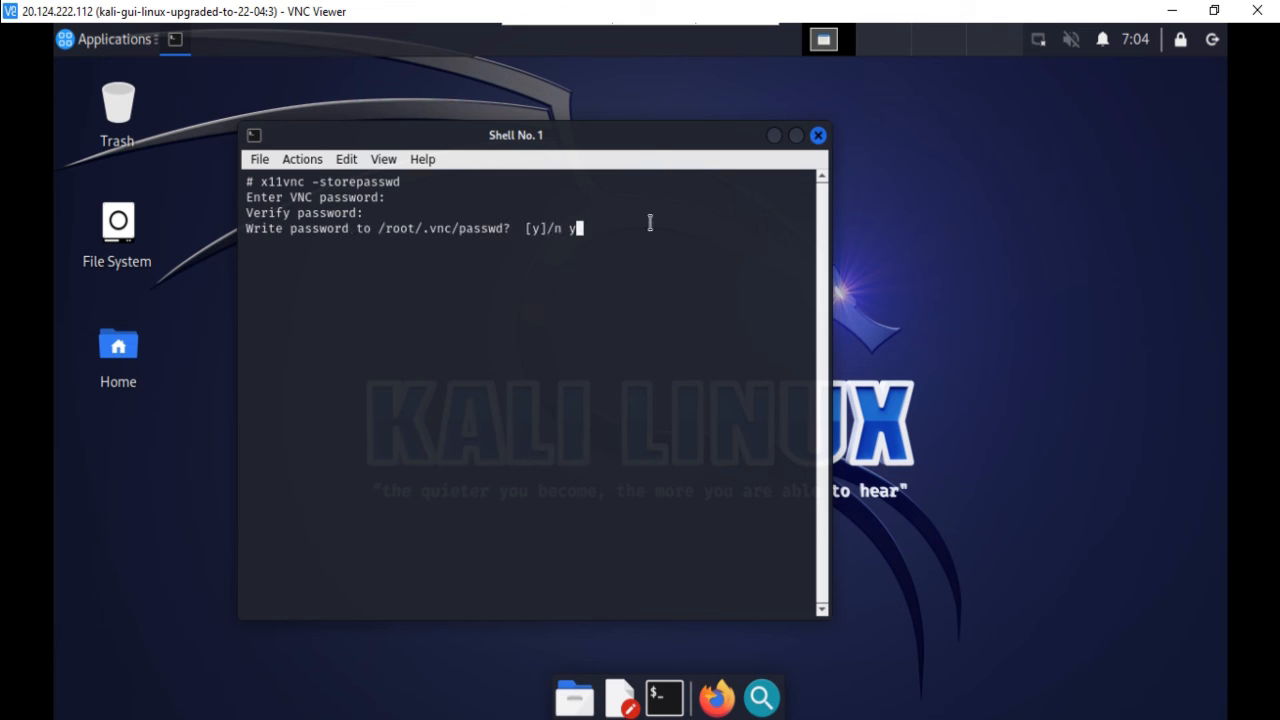
type("y")
key("Return")
Step: Switch to the PuTTY SSH session and reboot the virtual machine with "sudo init 6"
type("sudo i")
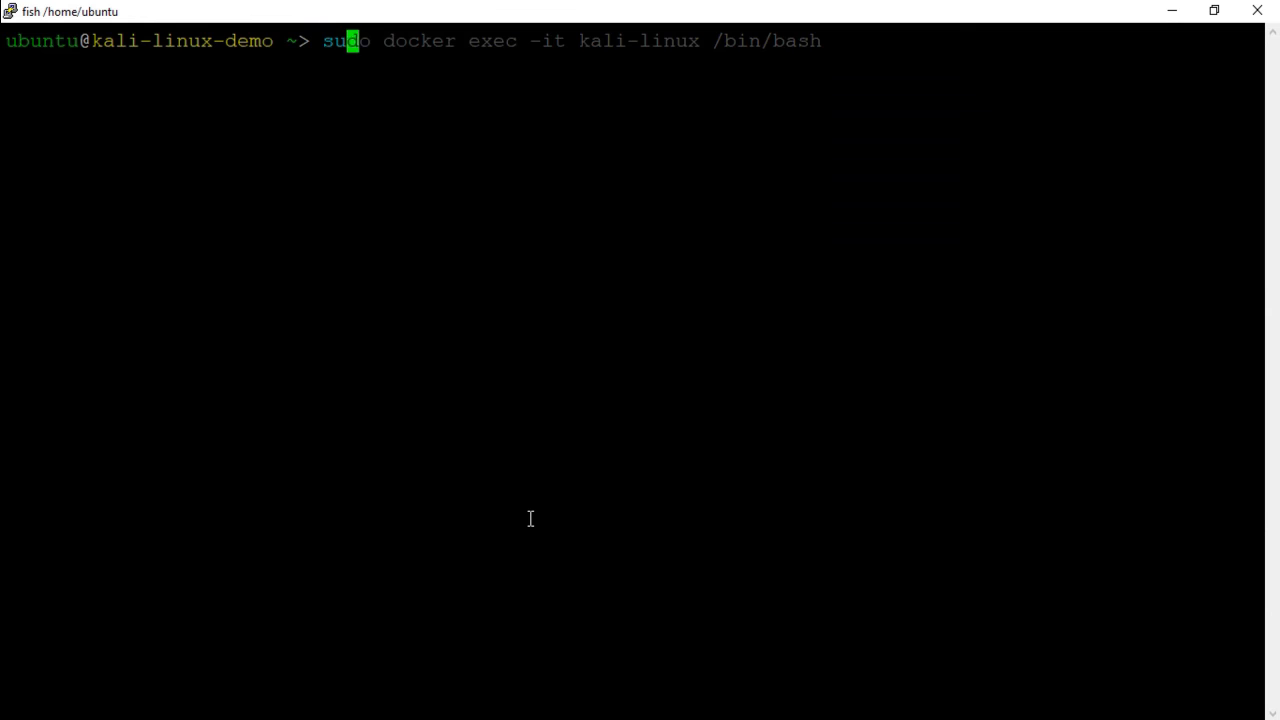
type("nit 6")
key("Return")
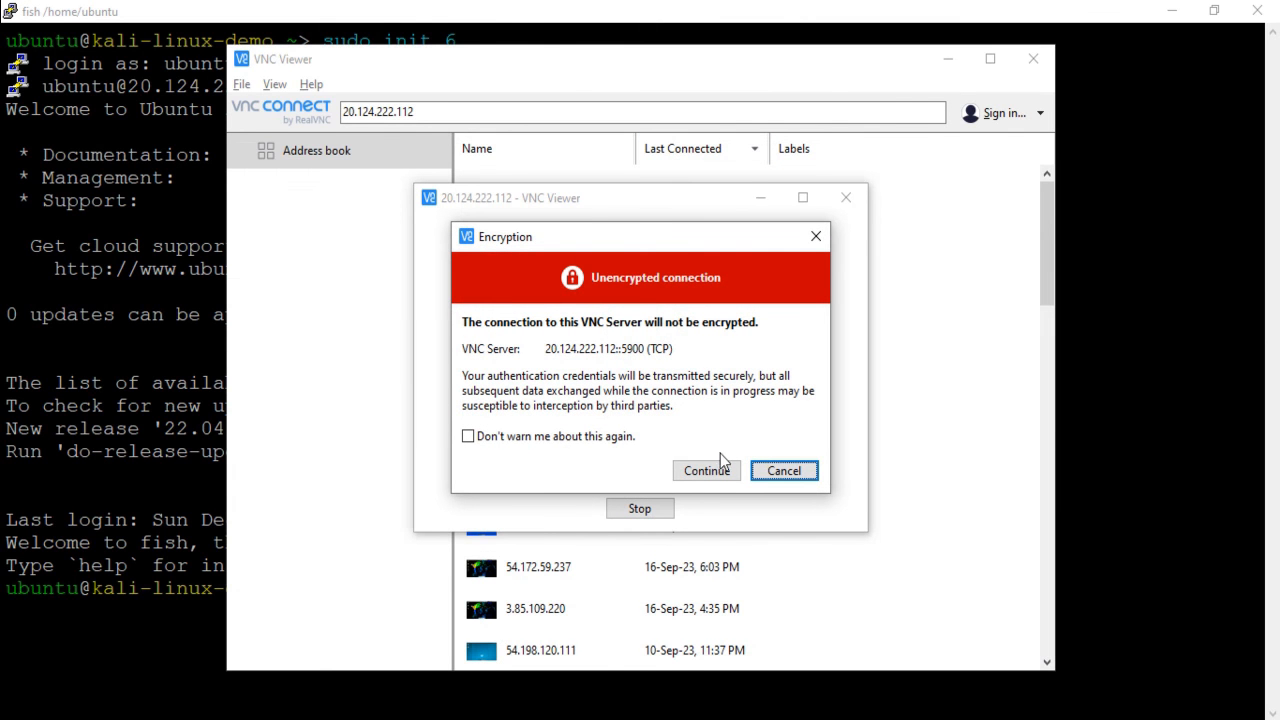
Step: Accept the unencrypted VNC connection to 20.124.222.112 and log in with the VNC password
left_click(716, 473)
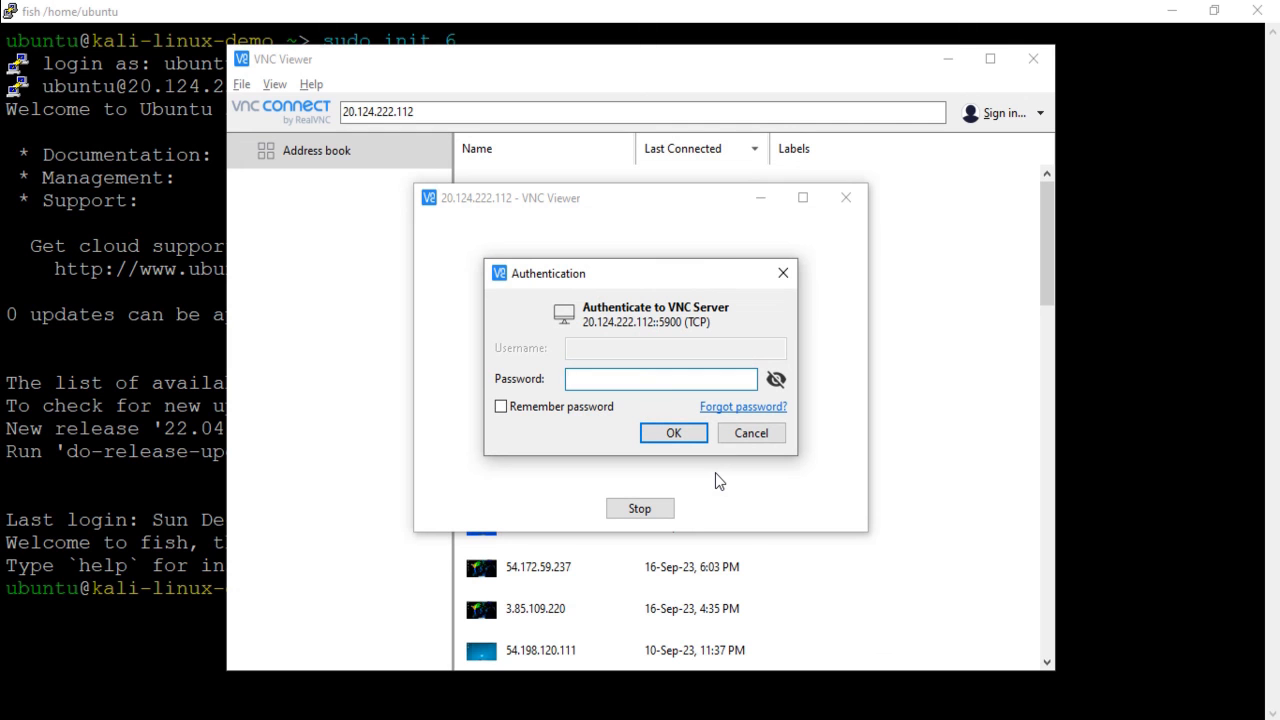
type("•••••••••")
key("Return")
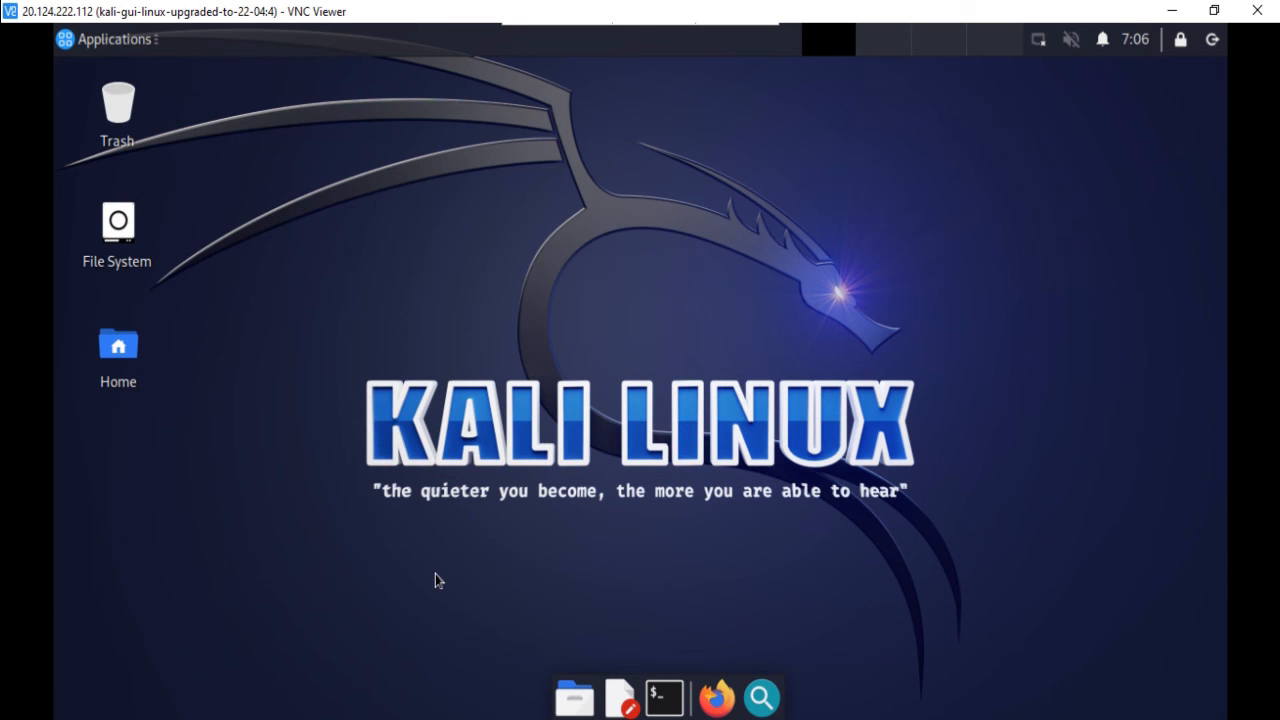
Step: Return to the SSH terminal, clear it, and check the Kali container's status with "sudo docker ps -a"
left_click(568, 718)
type("clear")
key("Return")
type("sudo docker ps -a")
key("Return")
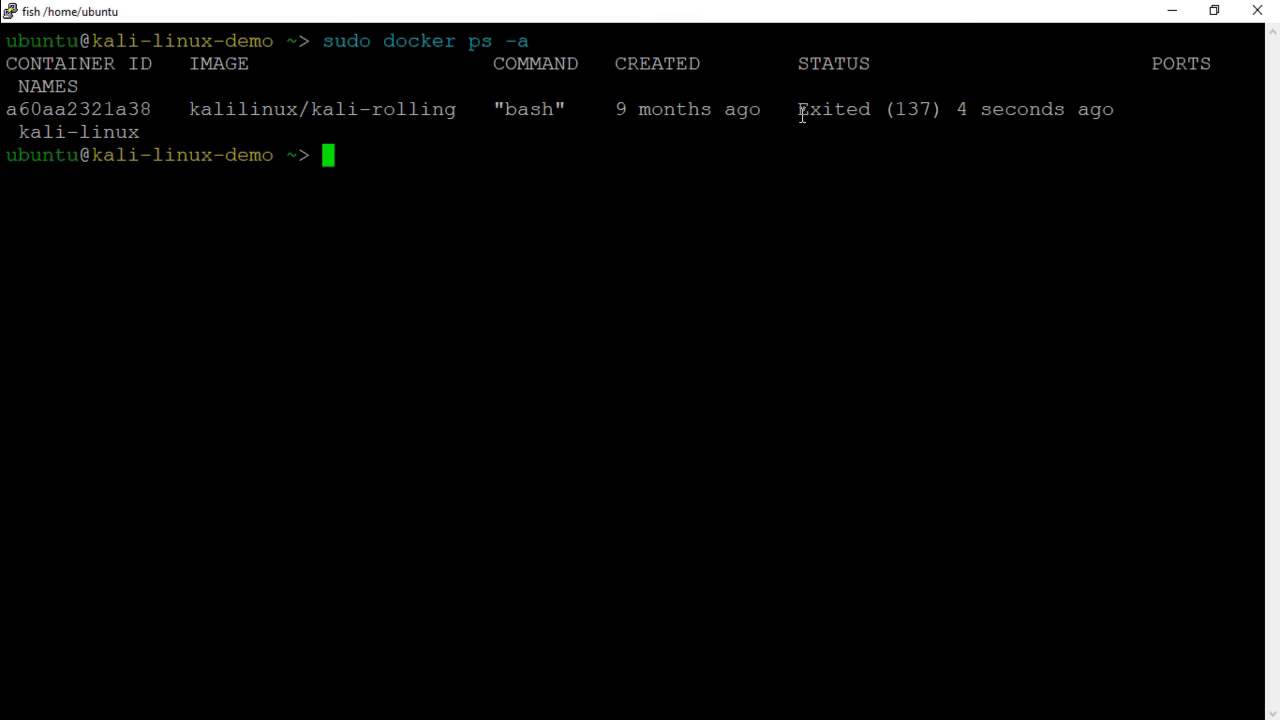
left_click_drag(802, 115, 966, 113)
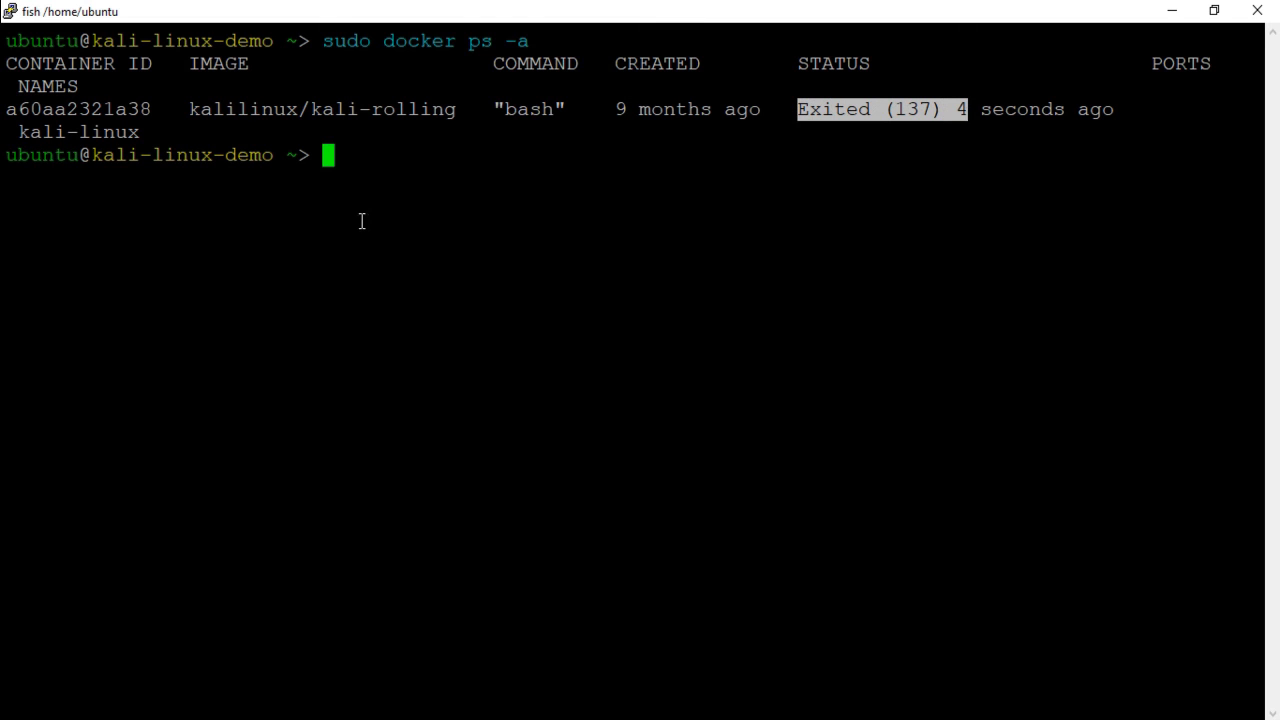
left_click(427, 194)
Step: Start the kali-linux container, then launch its entry script in the background with "sudo docker exec kali-linux /entrypoint.sh &"
type("s")
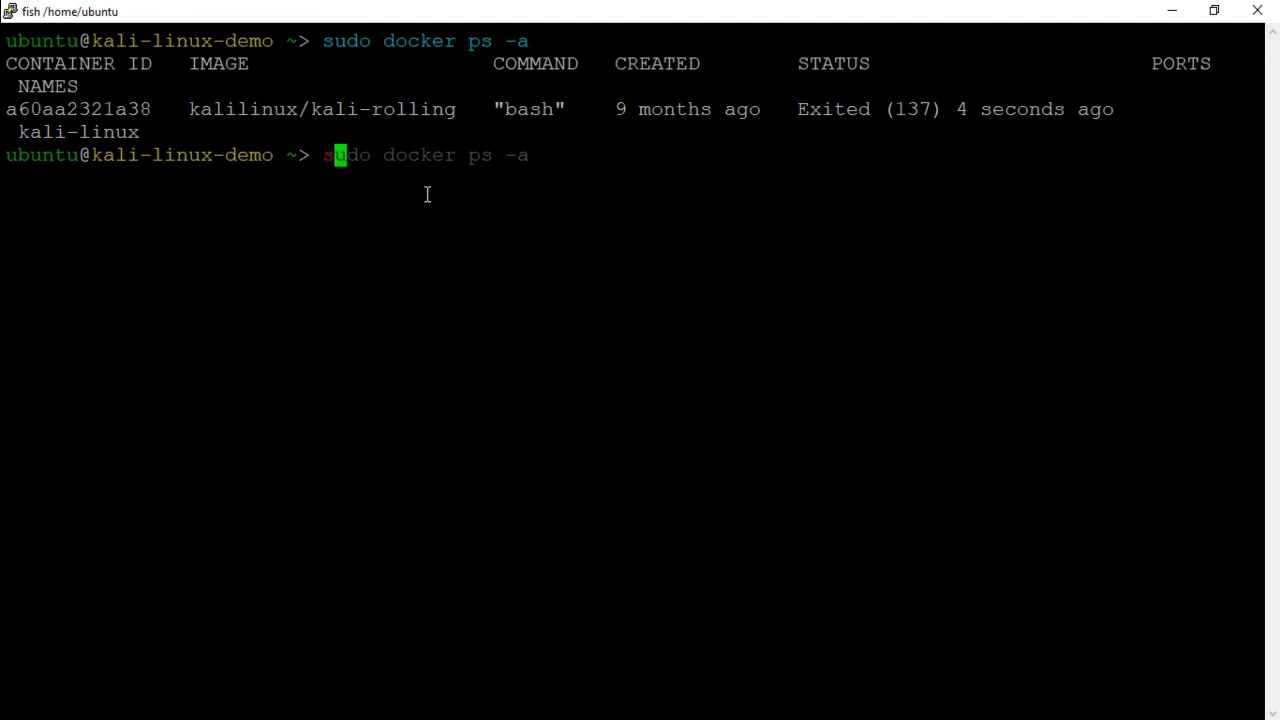
type("udo docker ")
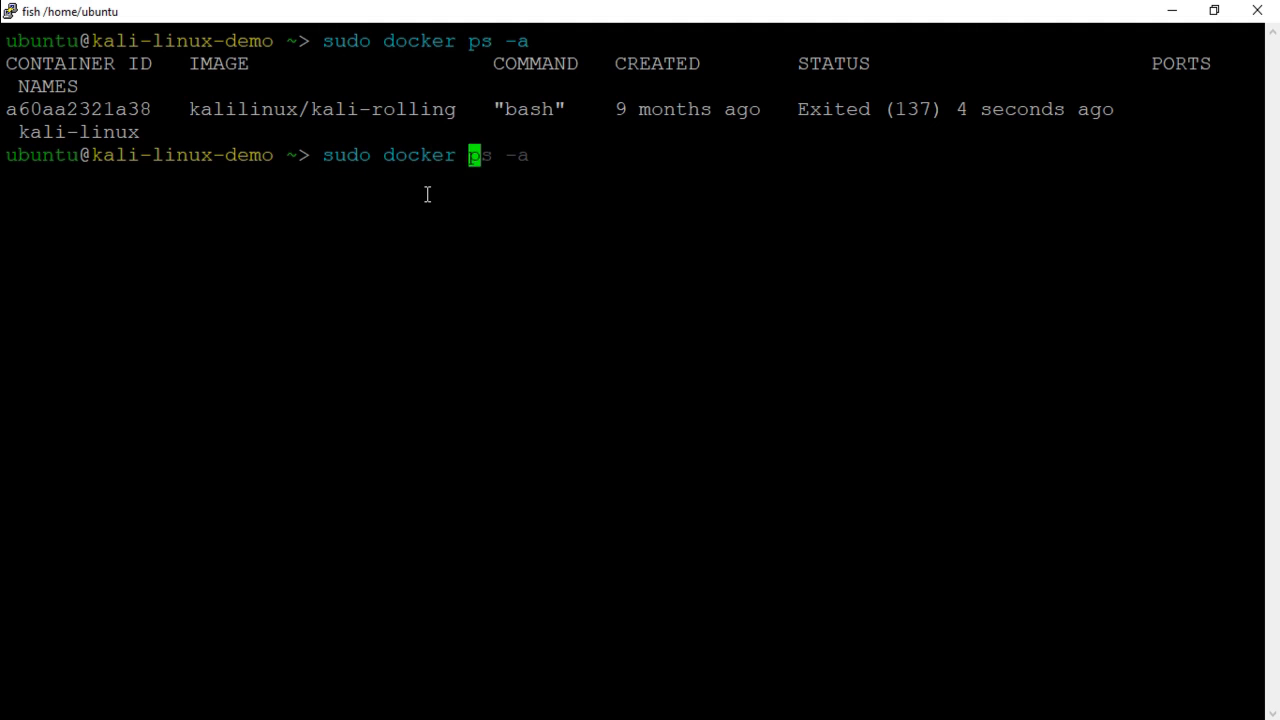
type("start kali-linux")
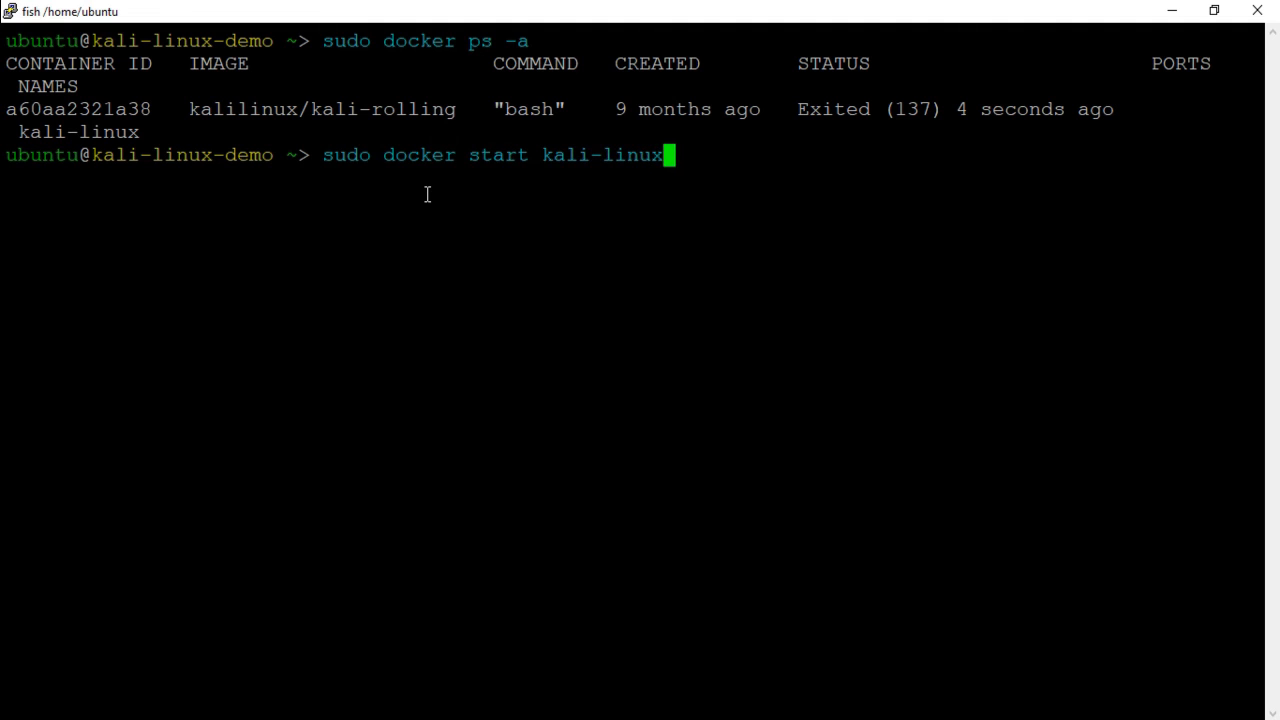
key("Return")
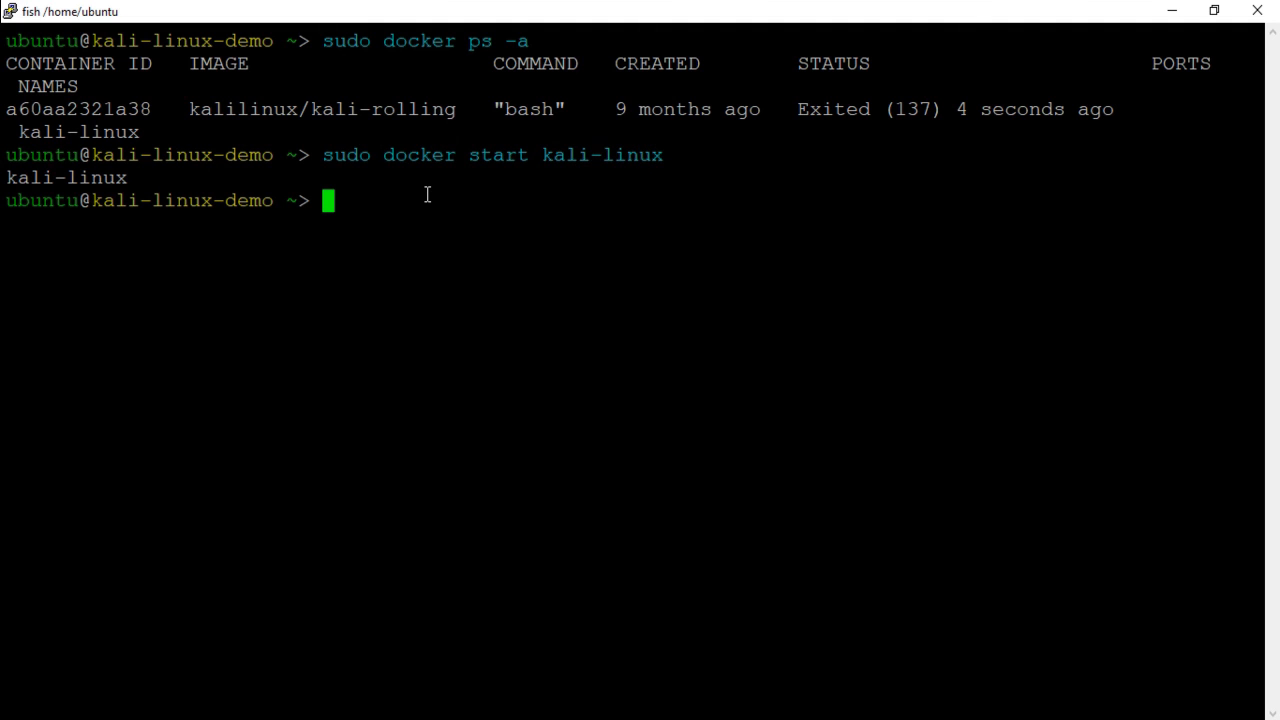
right_click(521, 315)
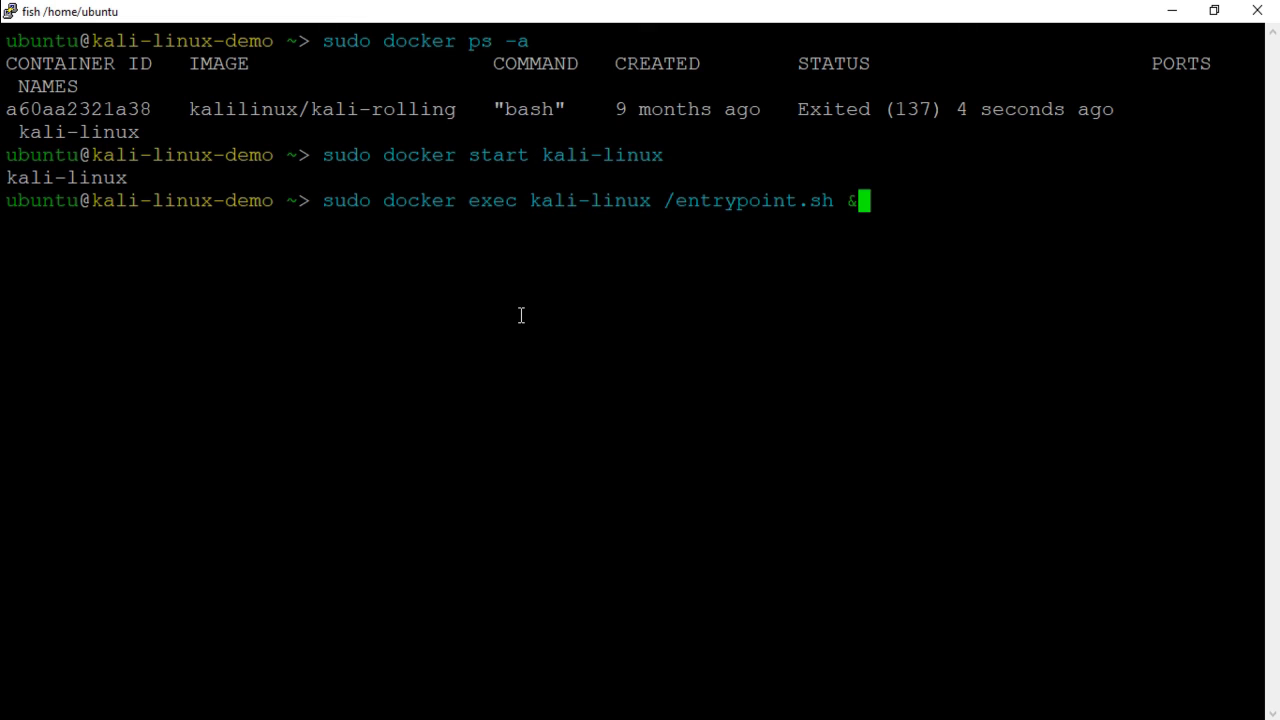
key("Return")
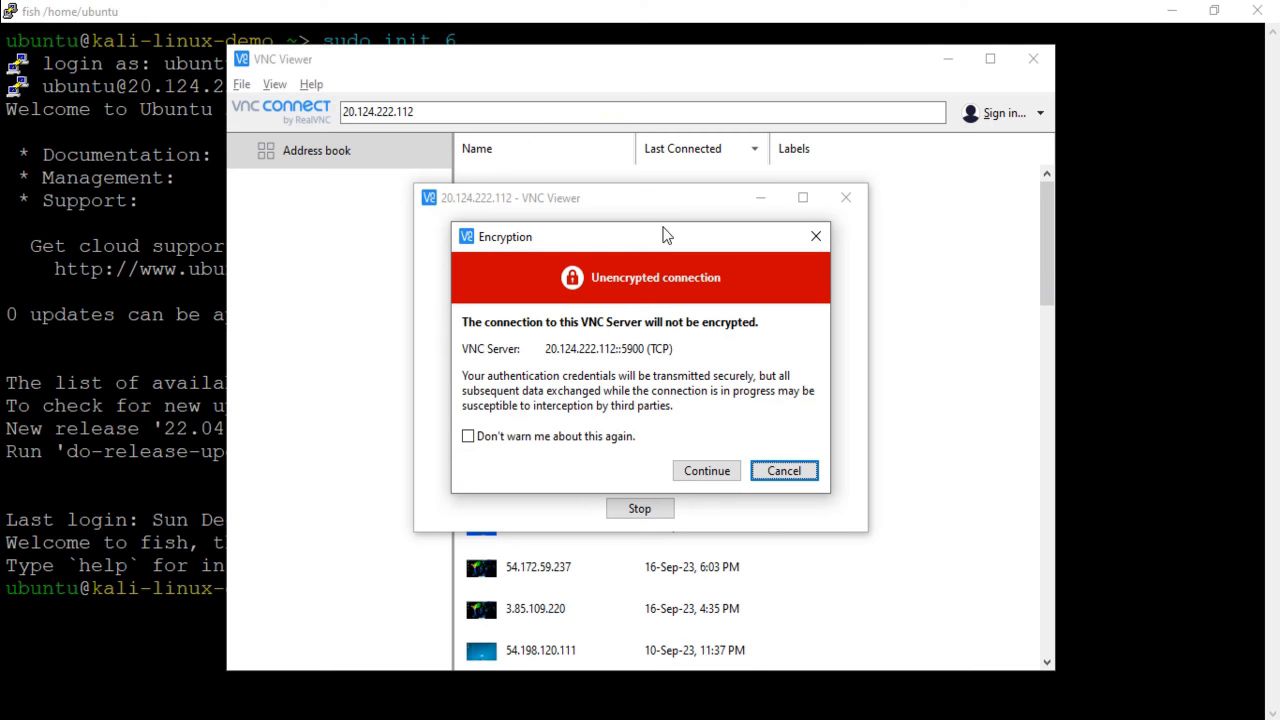
Step: Continue with the unencrypted VNC connection to 20.124.222.112
left_click(717, 468)
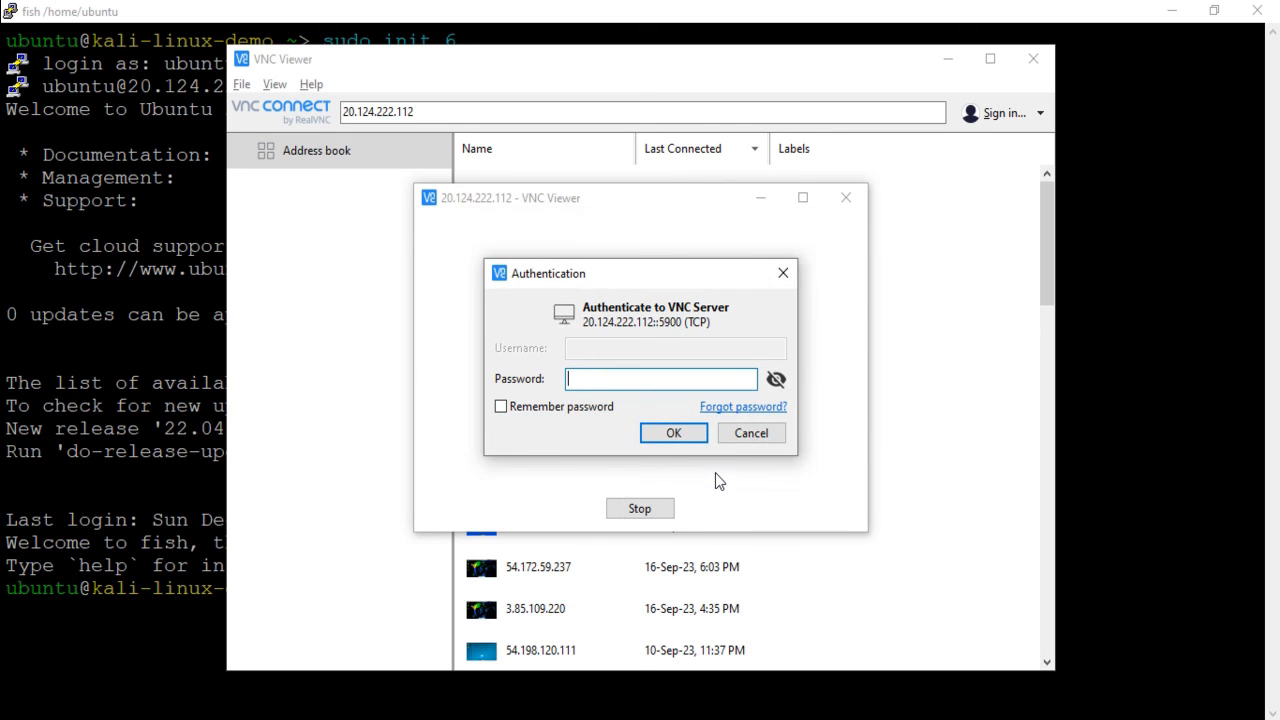